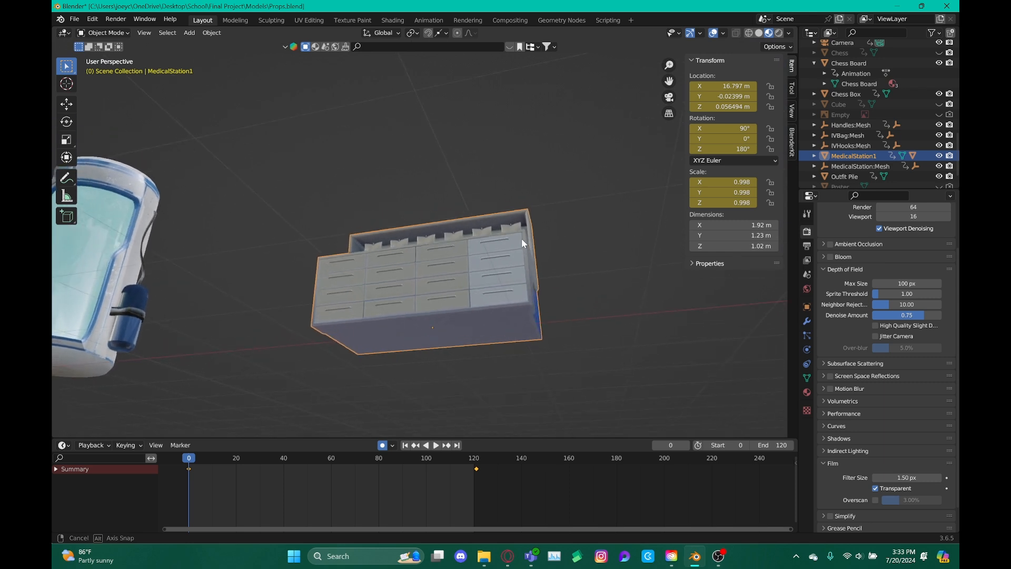
Step: Inspect the medical station's mesh from several angles in Edit Mode, then return to Object Mode
scroll(425, 333, "up", 4)
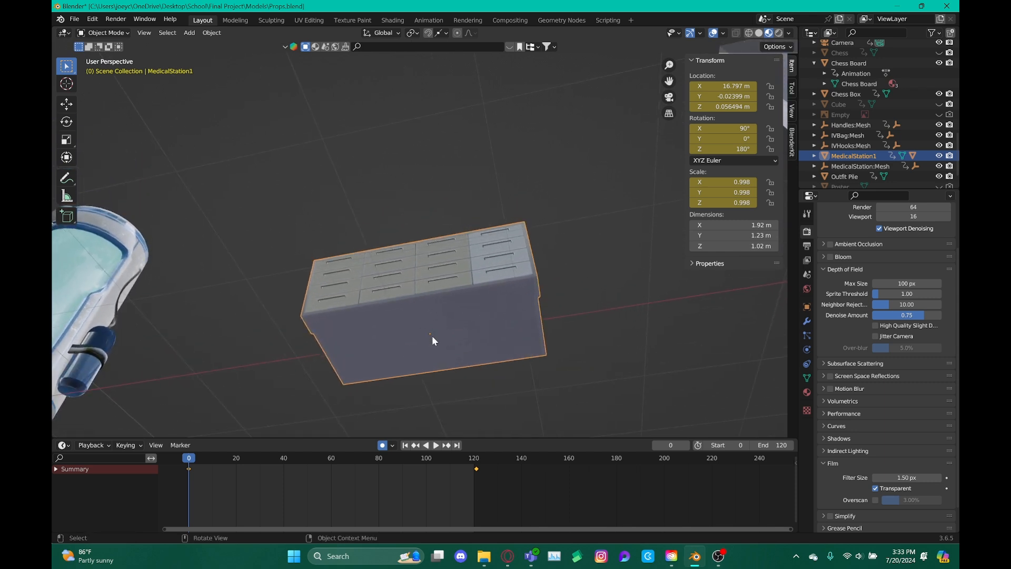
middle_click_drag(459, 274, 507, 282)
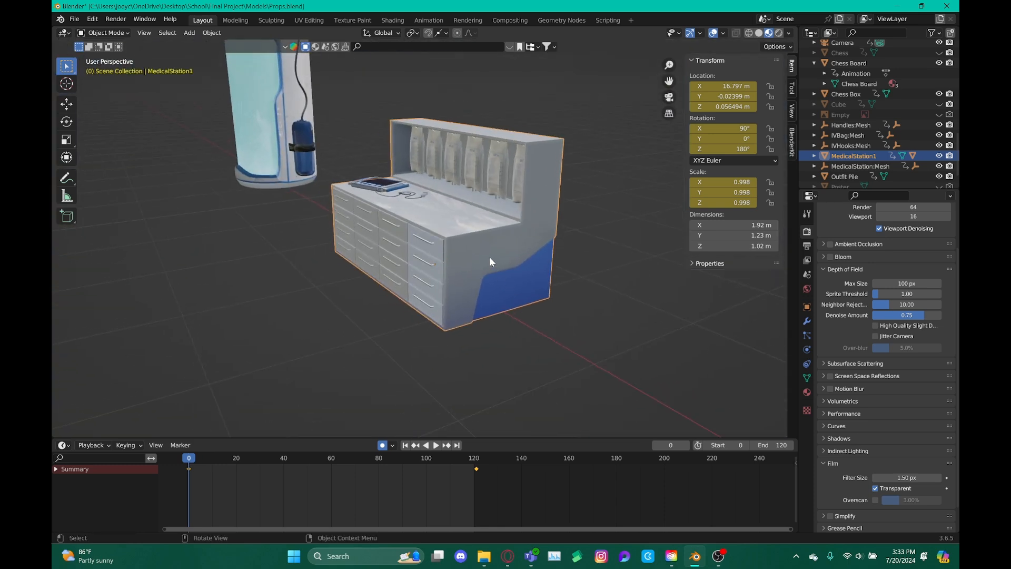
key("Tab")
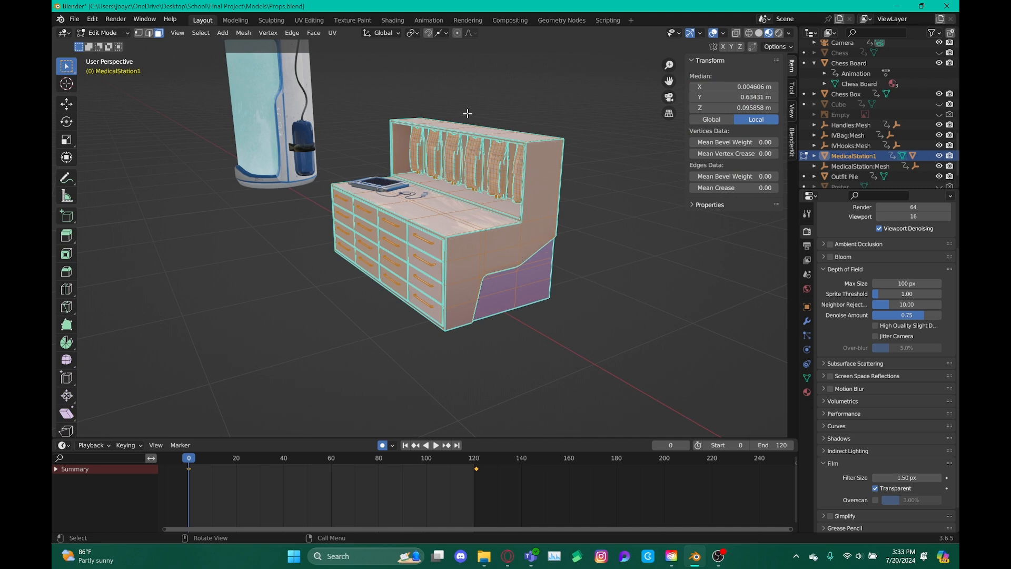
middle_click_drag(562, 312, 413, 264)
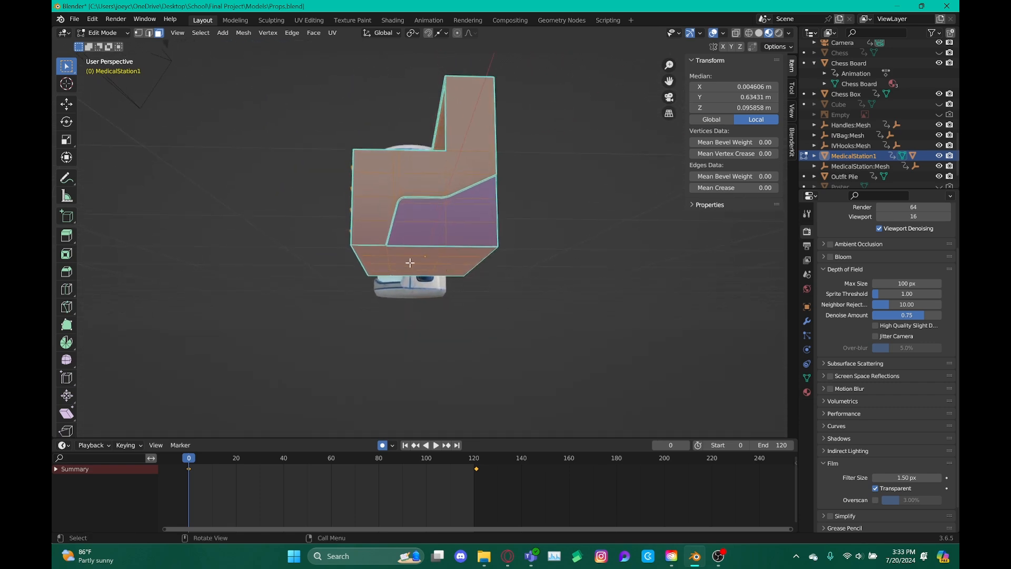
left_click(63, 104)
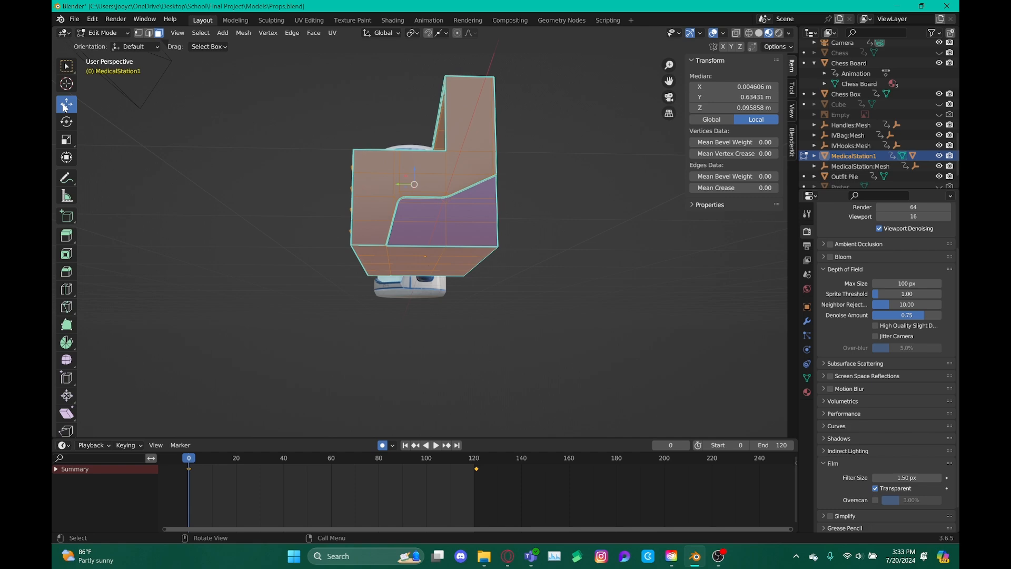
middle_click_drag(467, 195, 399, 174)
scroll(399, 173, "up", 3)
scroll(399, 173, "down", 1)
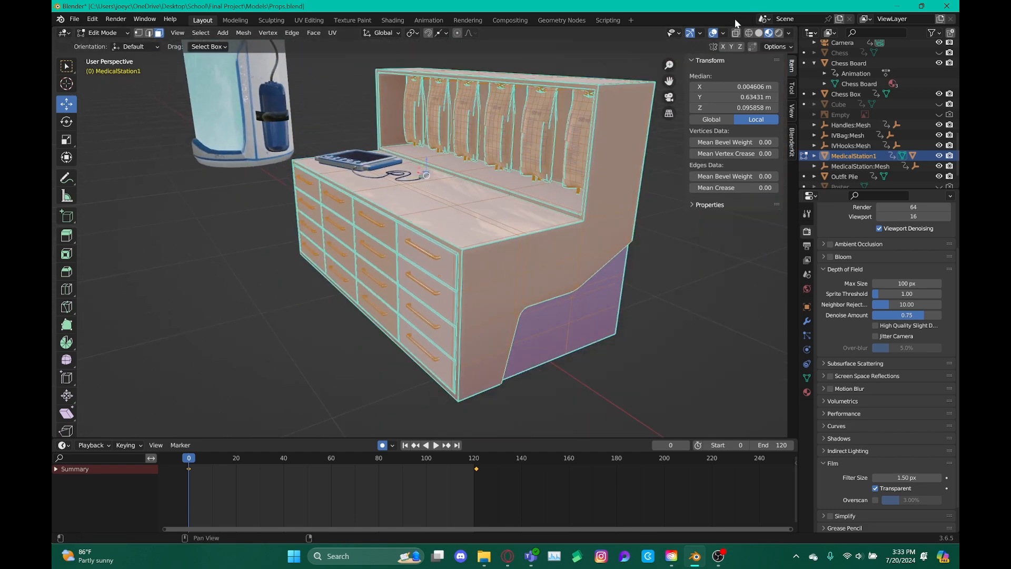
left_click(702, 34)
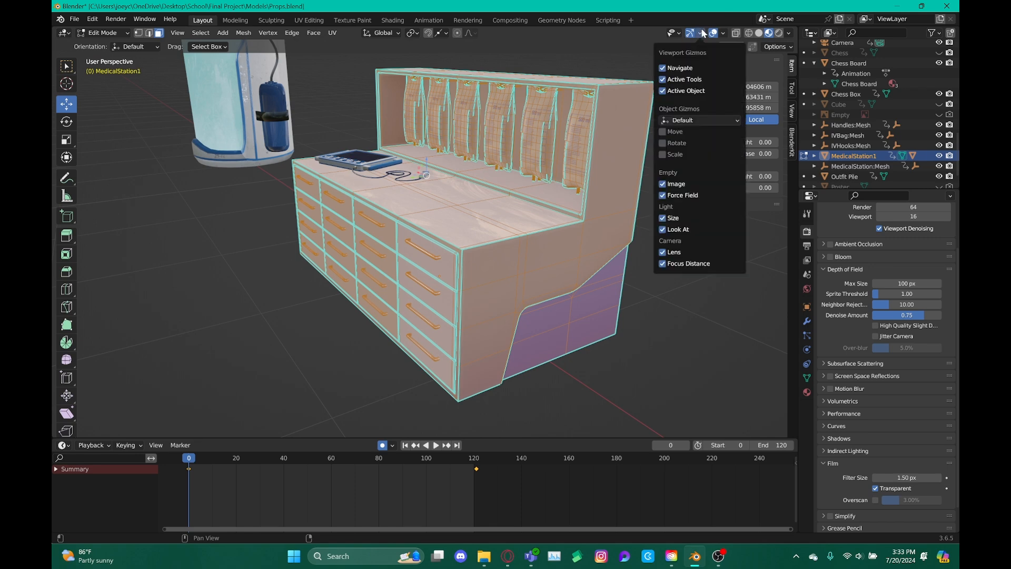
middle_click_drag(509, 202, 416, 158)
middle_click_drag(443, 235, 372, 150)
key("Tab")
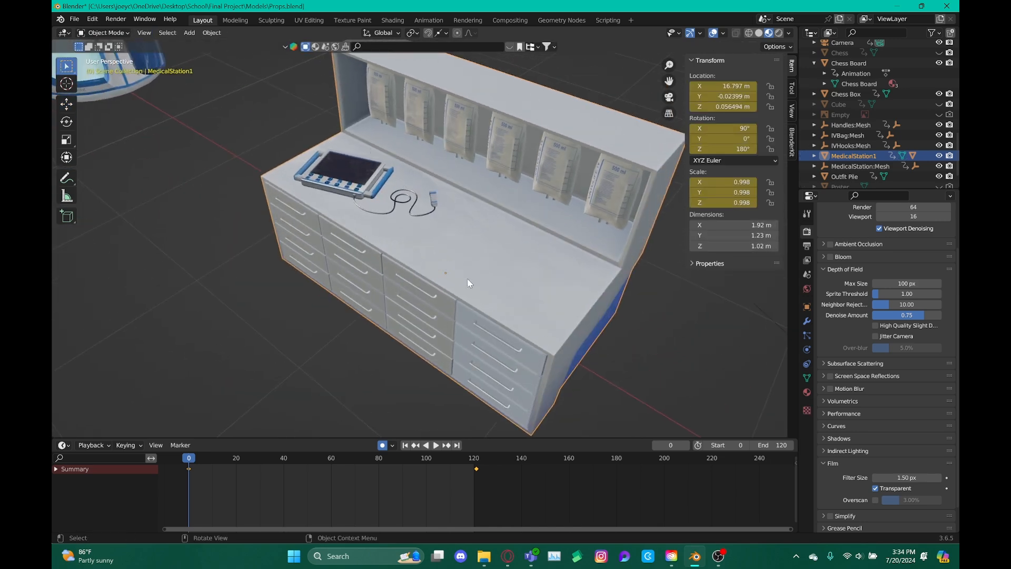
Step: View the medical station through the scene camera
middle_click_drag(467, 279, 491, 245)
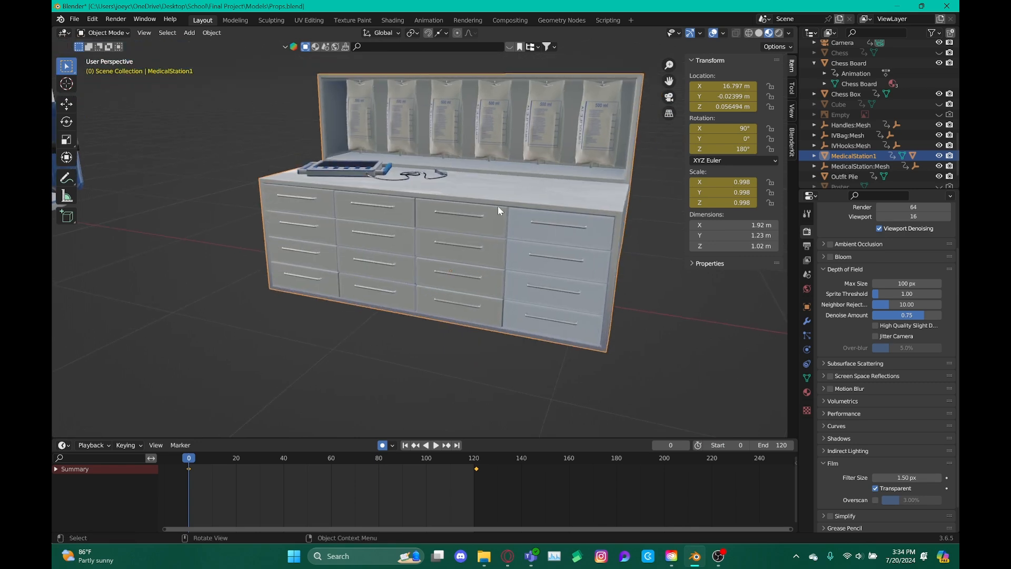
scroll(489, 229, "down", 3)
middle_click_drag(495, 256, 526, 260)
middle_click_drag(611, 175, 275, 184)
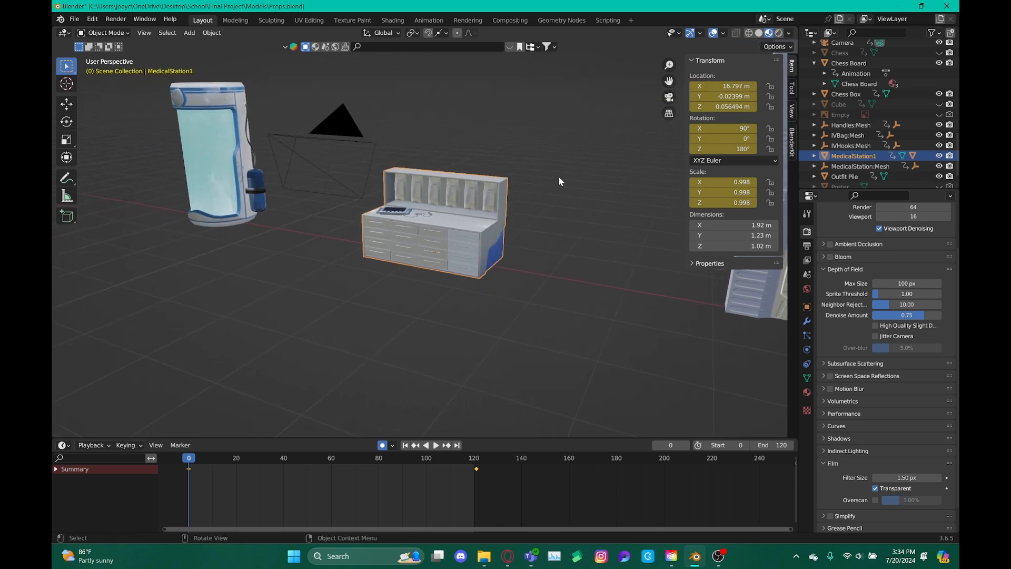
key("shift+a")
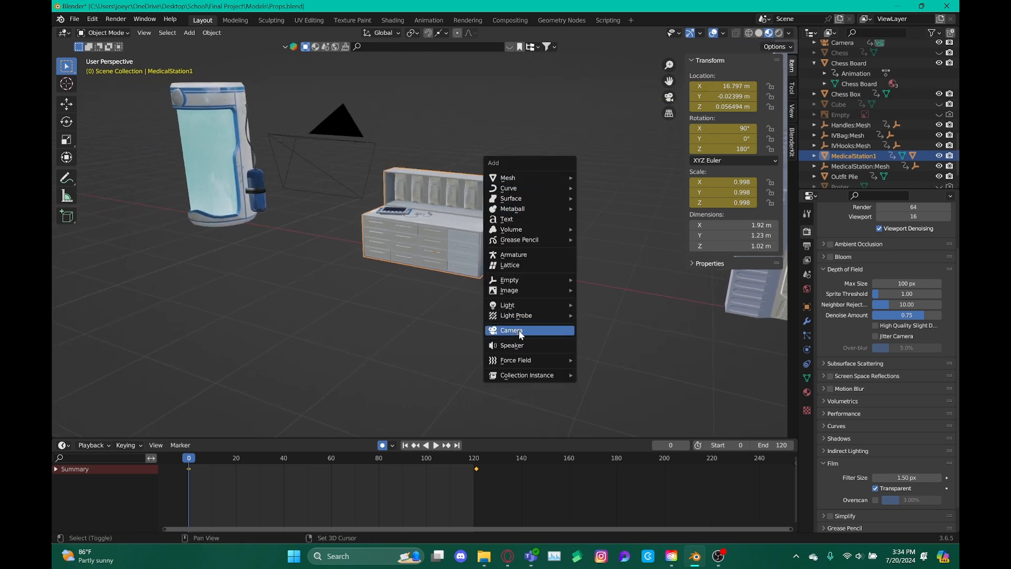
left_click(669, 97)
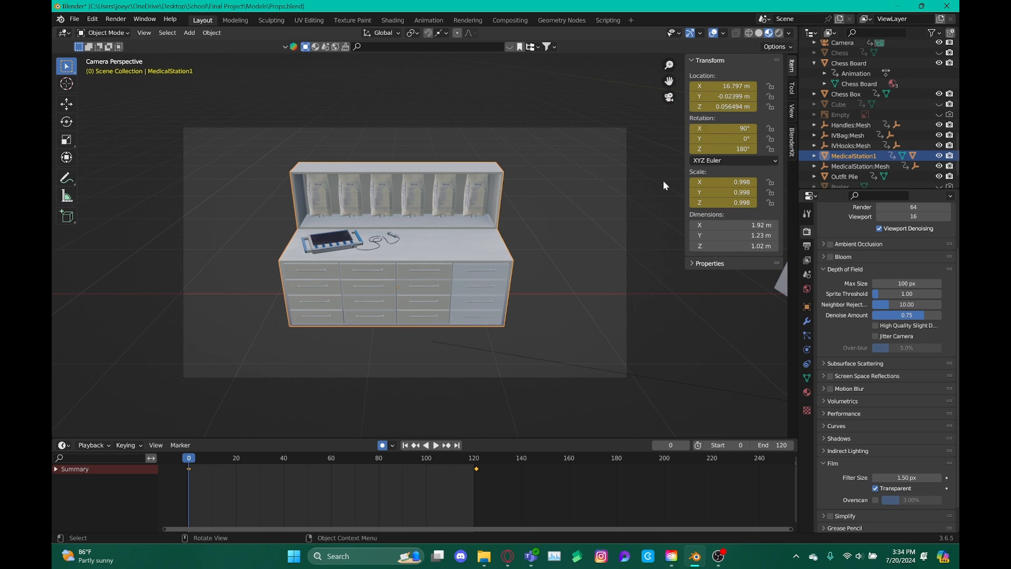
Step: Lock the camera to the view, try orbiting the framing around the medical station, and release the lock
left_click(793, 110)
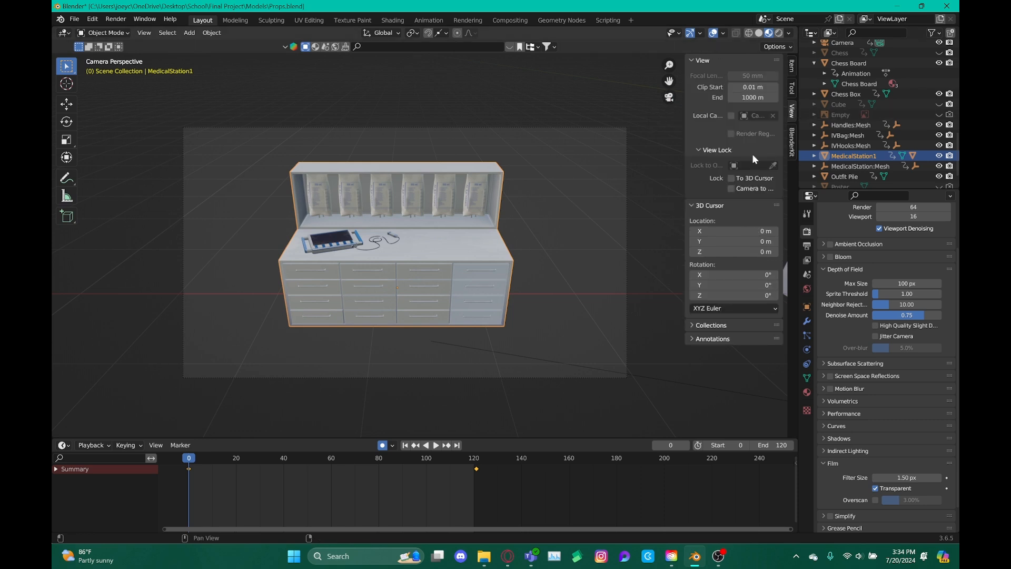
left_click(731, 188)
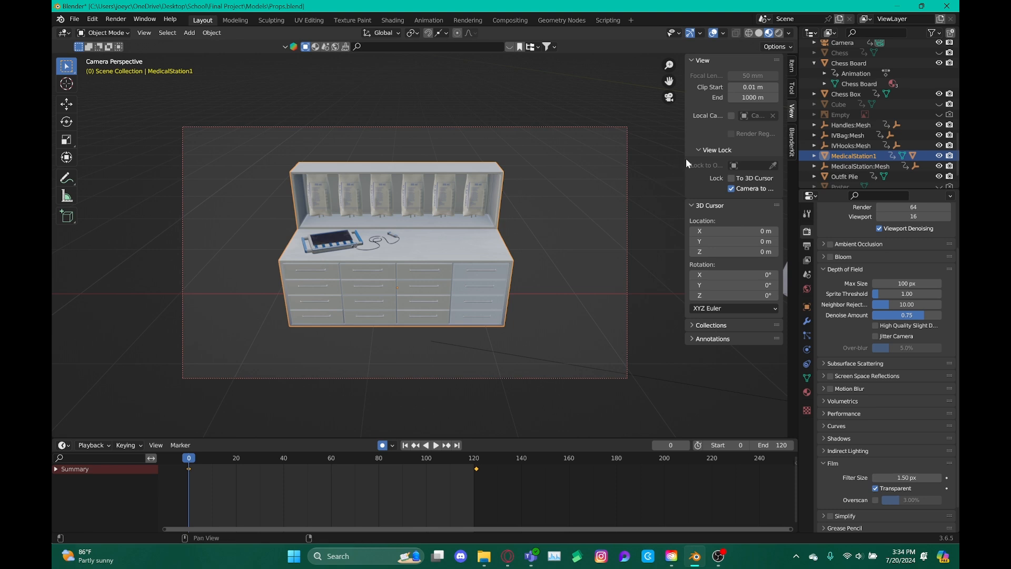
mouse_move(683, 159)
left_mouse_down()
mouse_move(622, 161)
mouse_move(689, 168)
left_mouse_up()
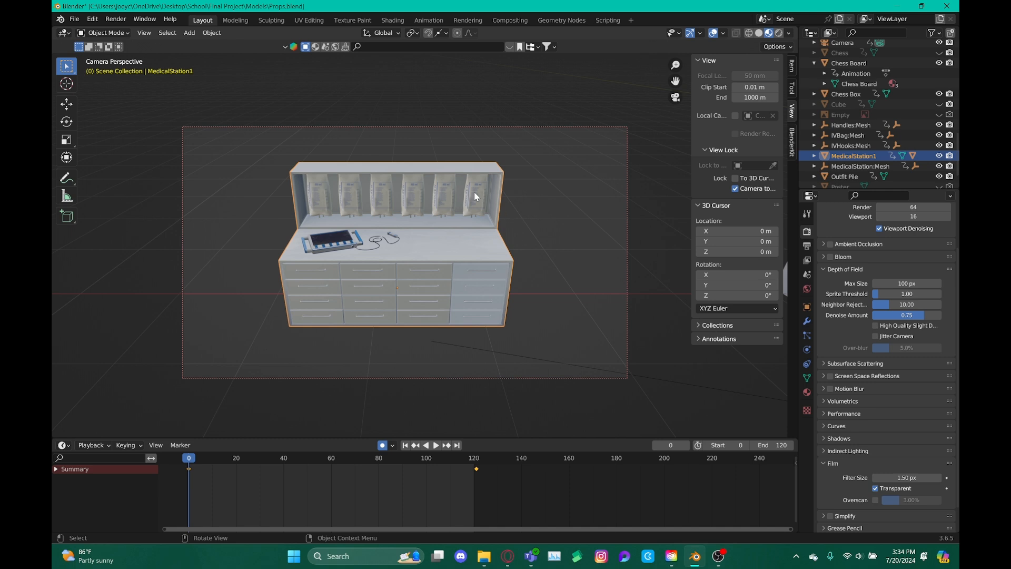
middle_click_drag(383, 259, 445, 245)
left_click(734, 188)
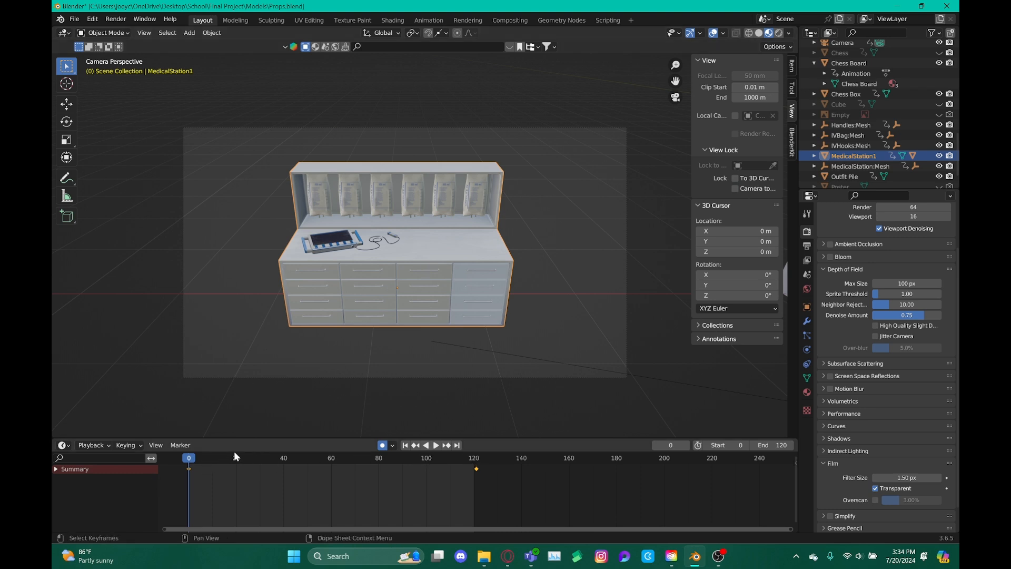
Step: Compare the medical station's keyframed rotation values at frame 121 and frame 0
left_click(477, 459)
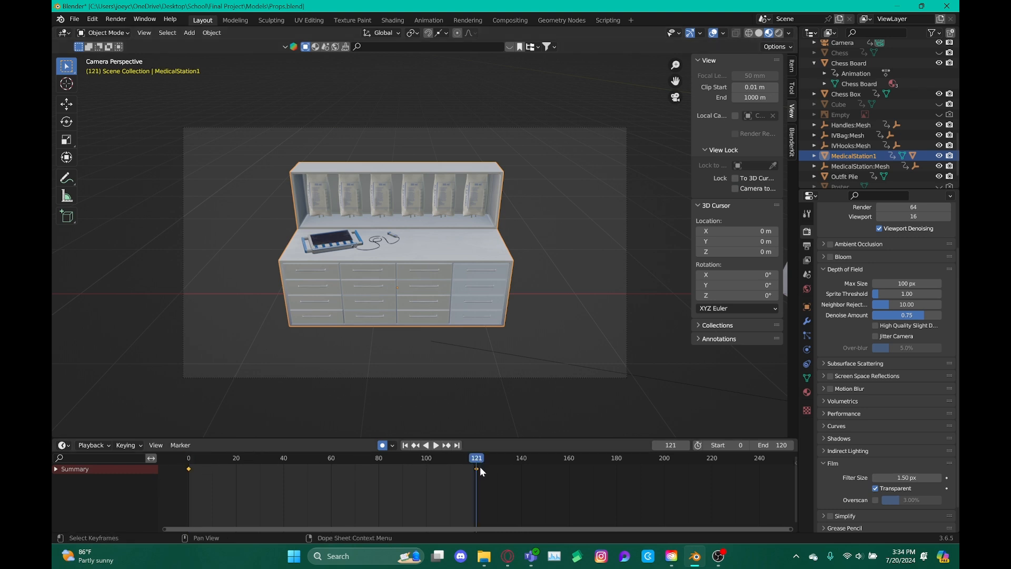
left_click(791, 67)
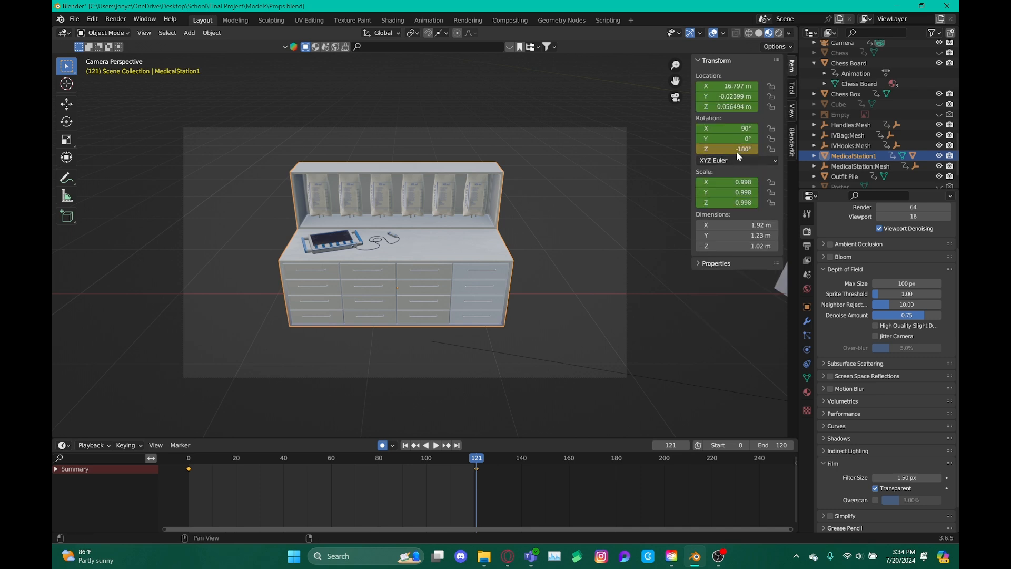
left_click(191, 458)
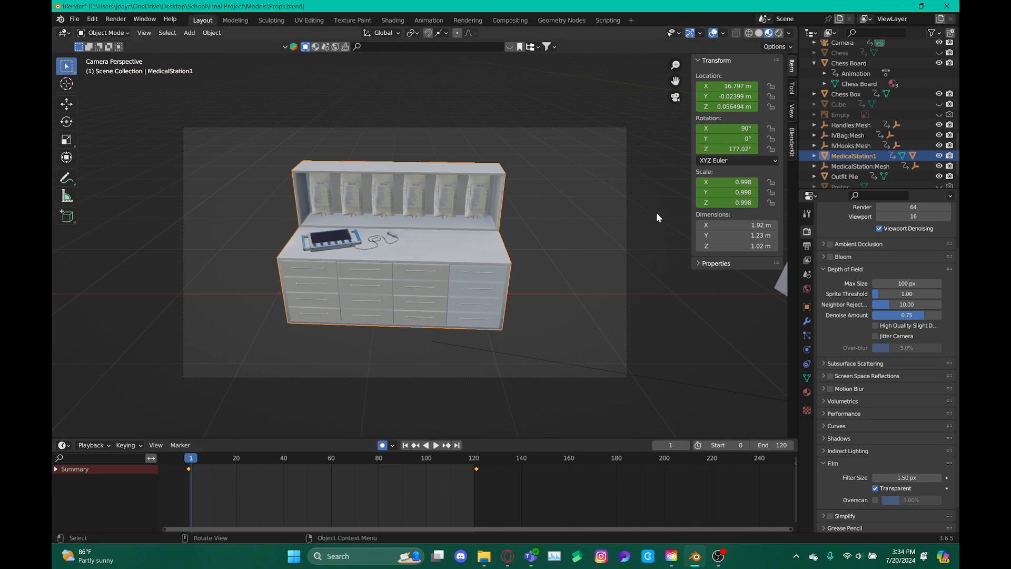
left_click(190, 458)
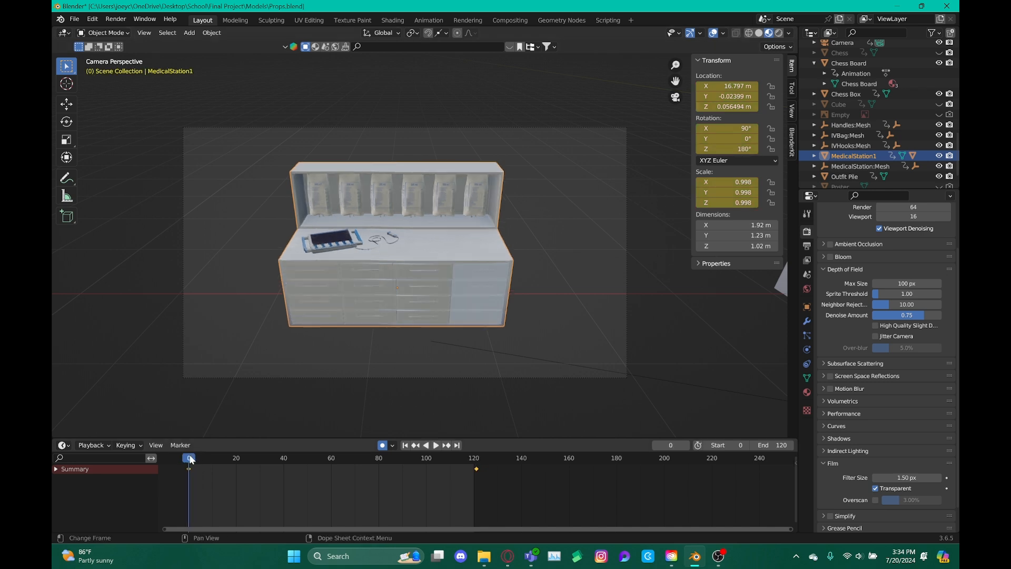
Step: Try entering -360 in the medical station's Z rotation at frame 0
left_click(726, 148)
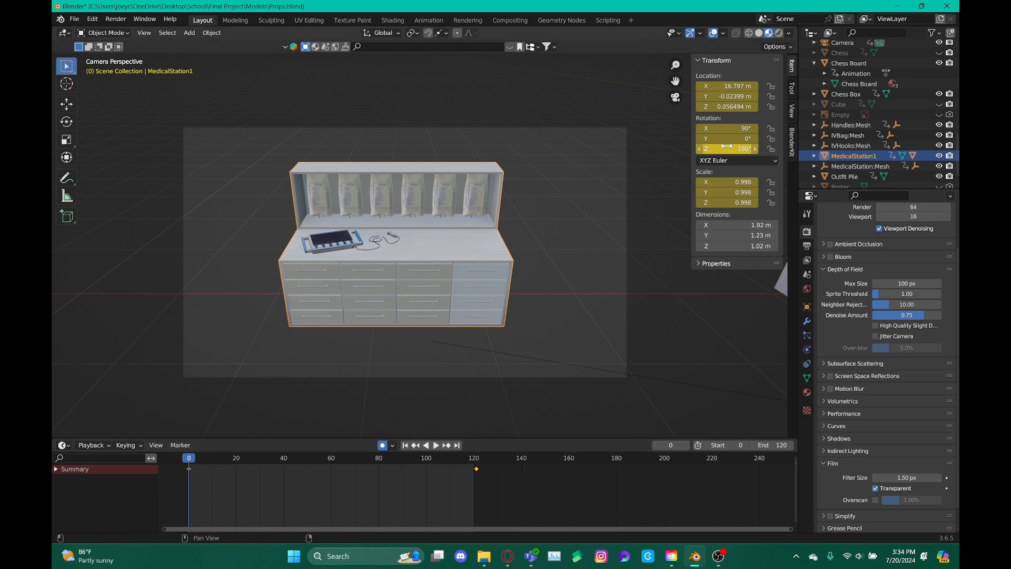
left_click(725, 147)
type("-360")
key("BackSpace")
key("BackSpace")
key("Return")
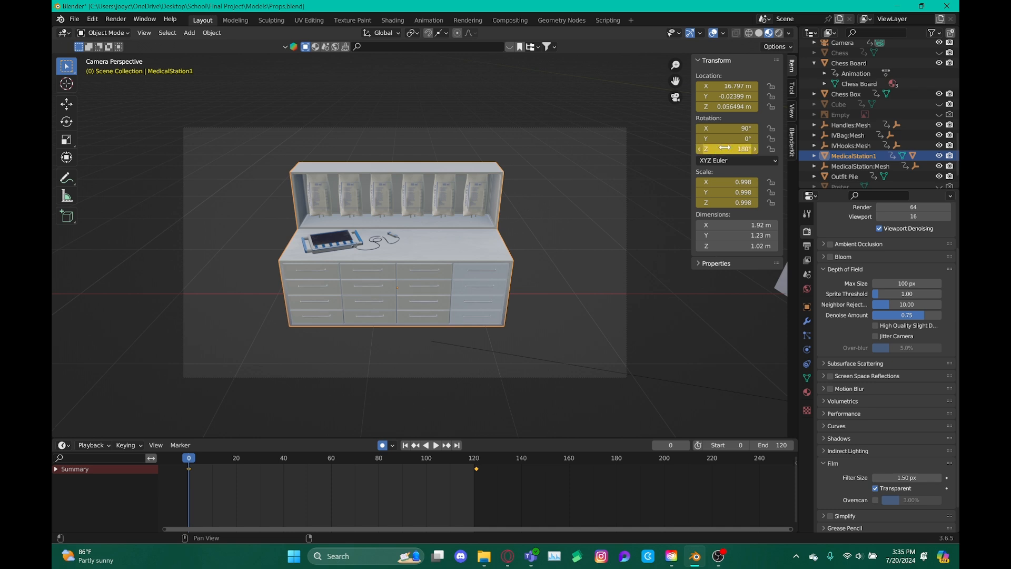
Step: Preview the medical station's spin animation and set the interpolation of both keyframes to Linear
left_click(436, 446)
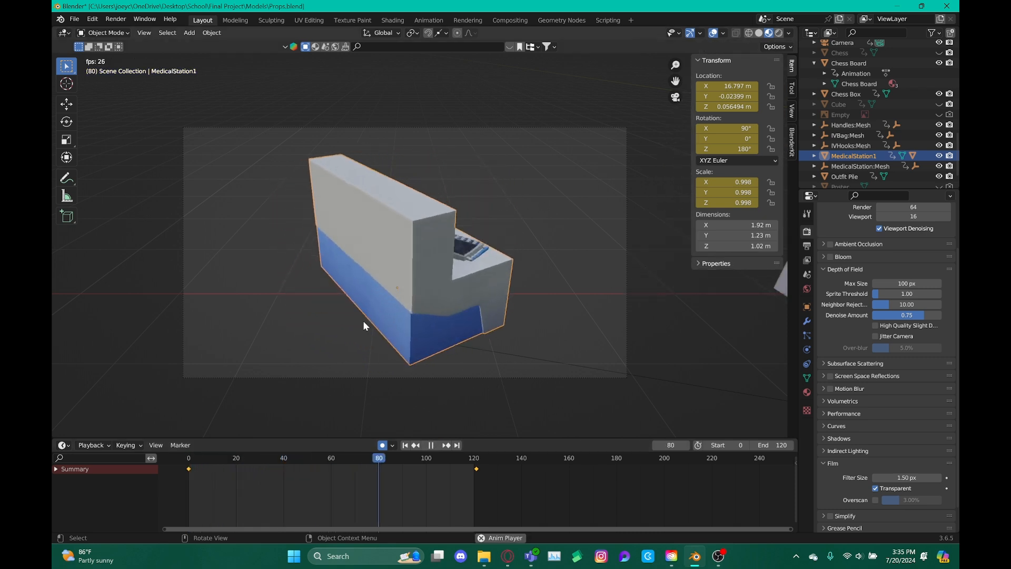
left_click(430, 446)
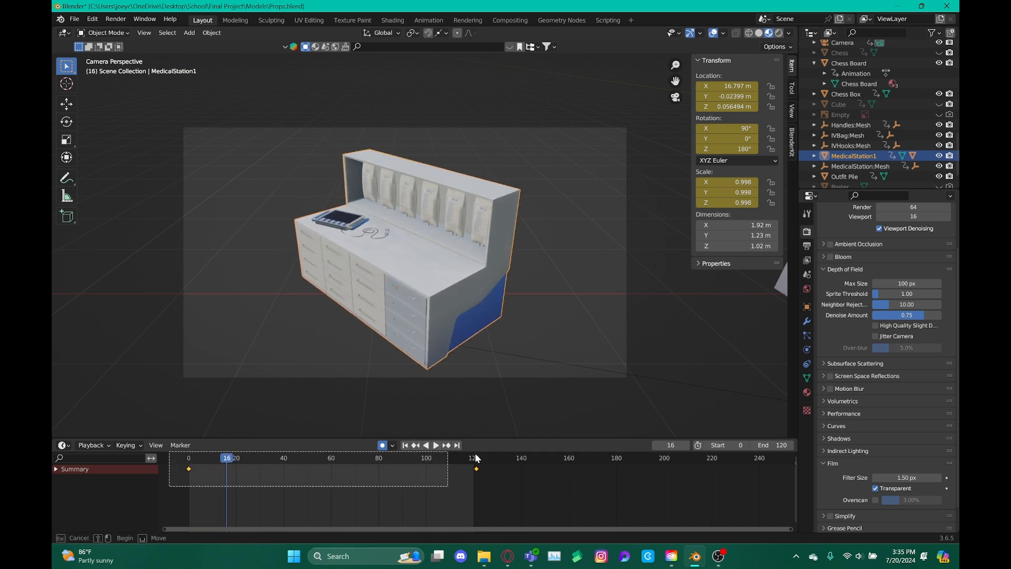
right_click(487, 475)
mouse_move(477, 471)
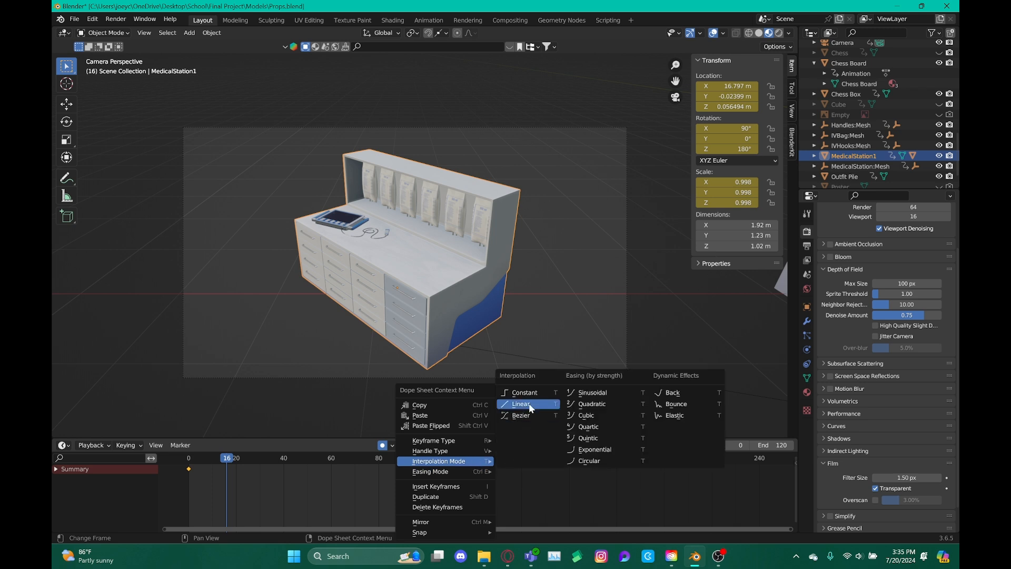
left_click(529, 403)
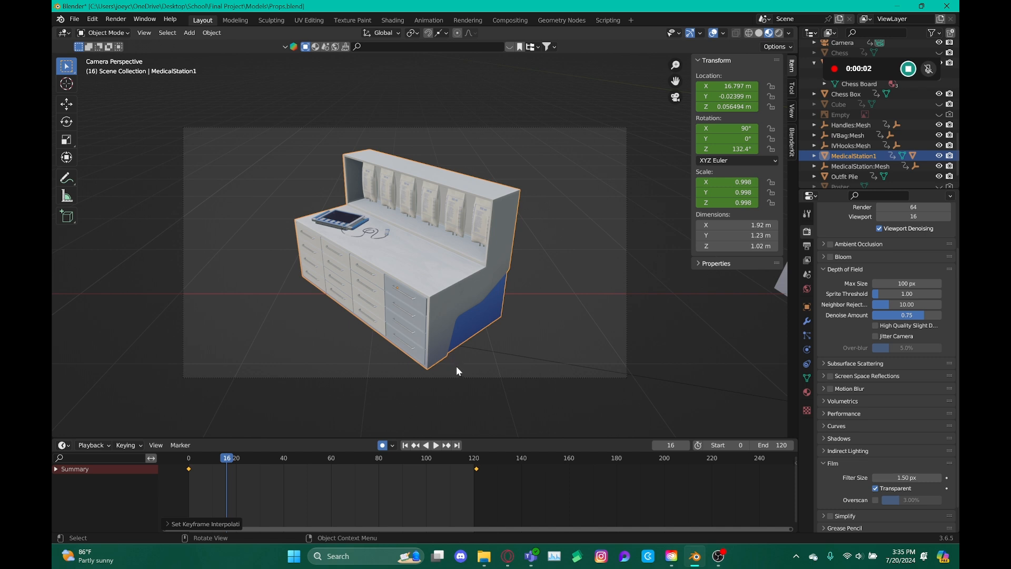
Step: Save the file, and hide the viewport overlays at frame 0
key("ctrl+s")
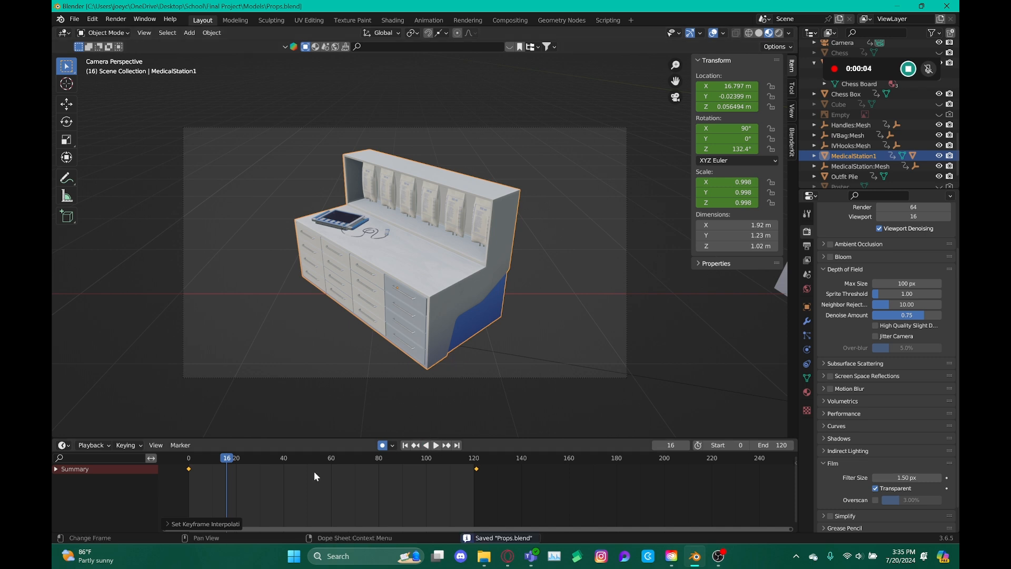
left_click(188, 455)
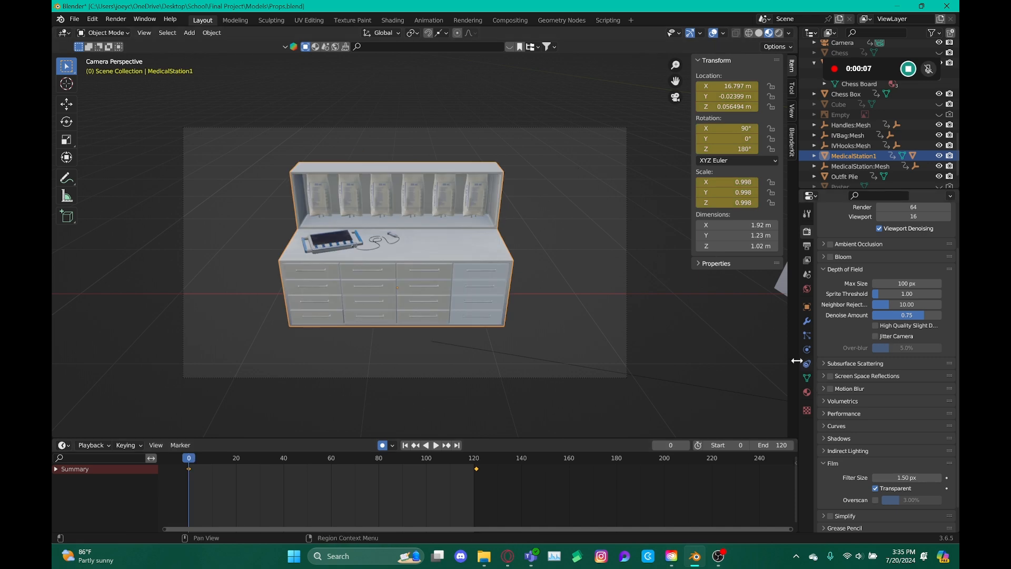
left_click(714, 34)
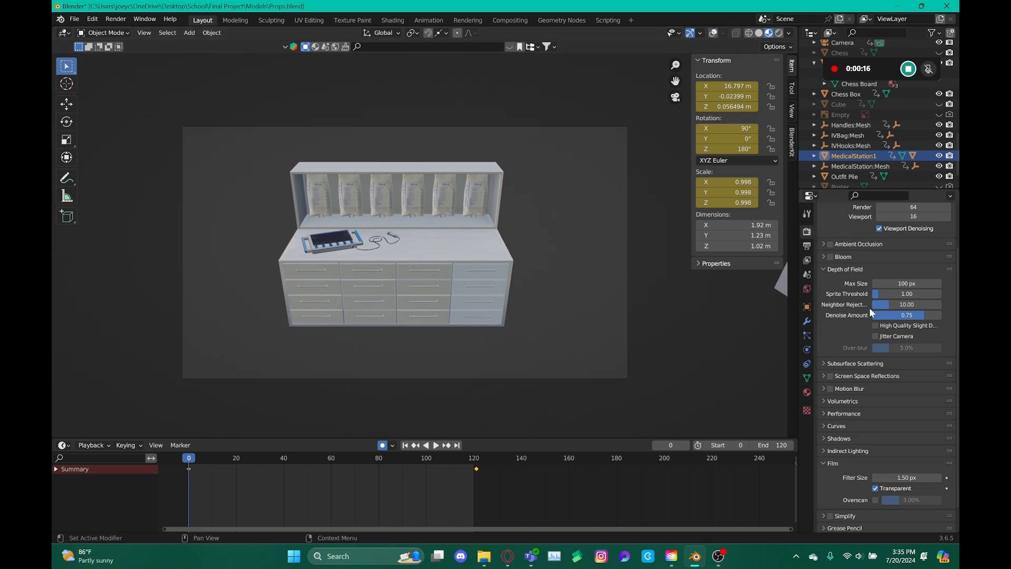
Step: Check the Transparent film option in the render settings
scroll(862, 316, "down", 1)
left_click(875, 462)
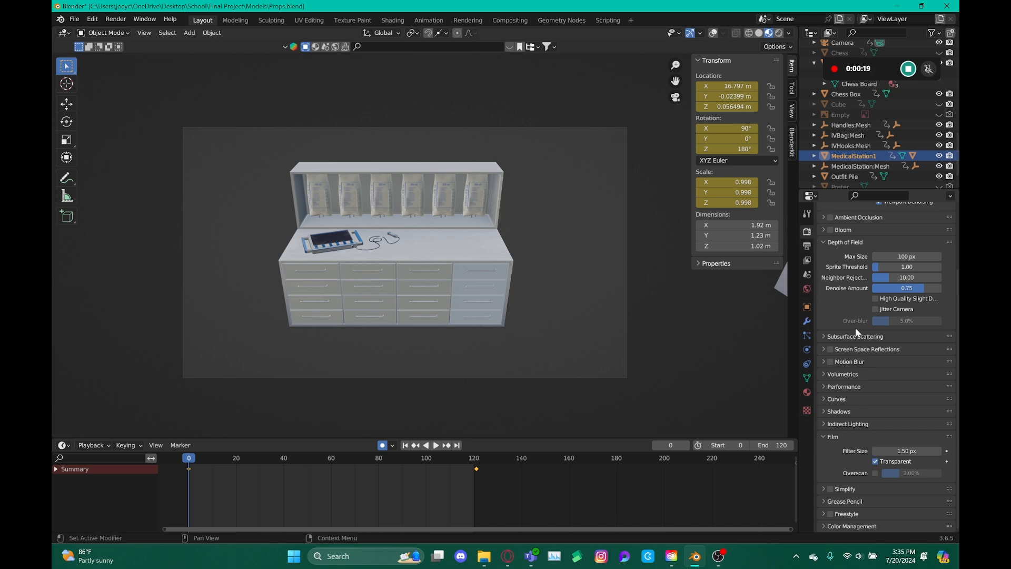
scroll(832, 263, "up", 1)
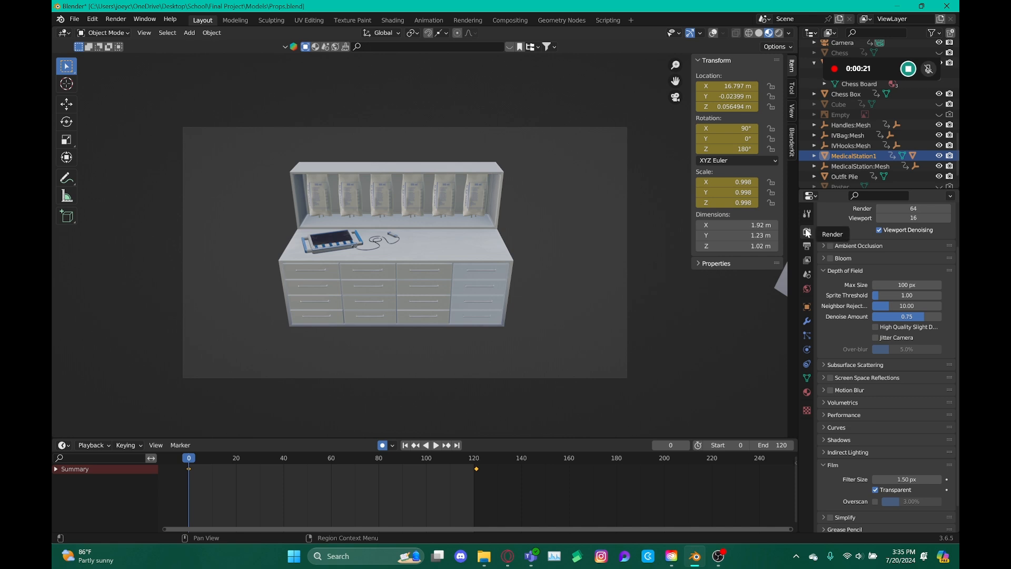
scroll(879, 337, "down", 1)
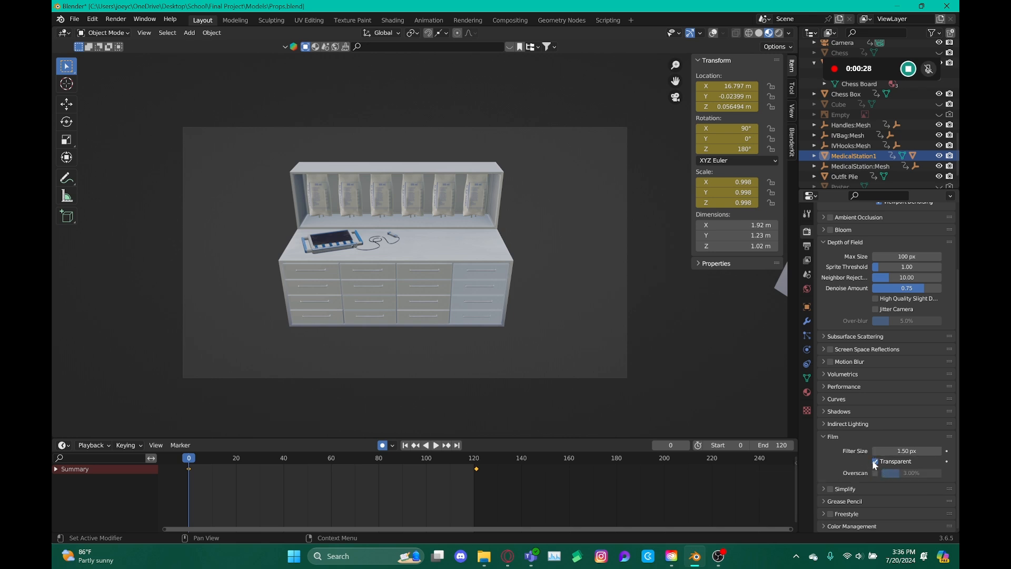
Step: Set the output frame rate to 30 fps
left_click(805, 247)
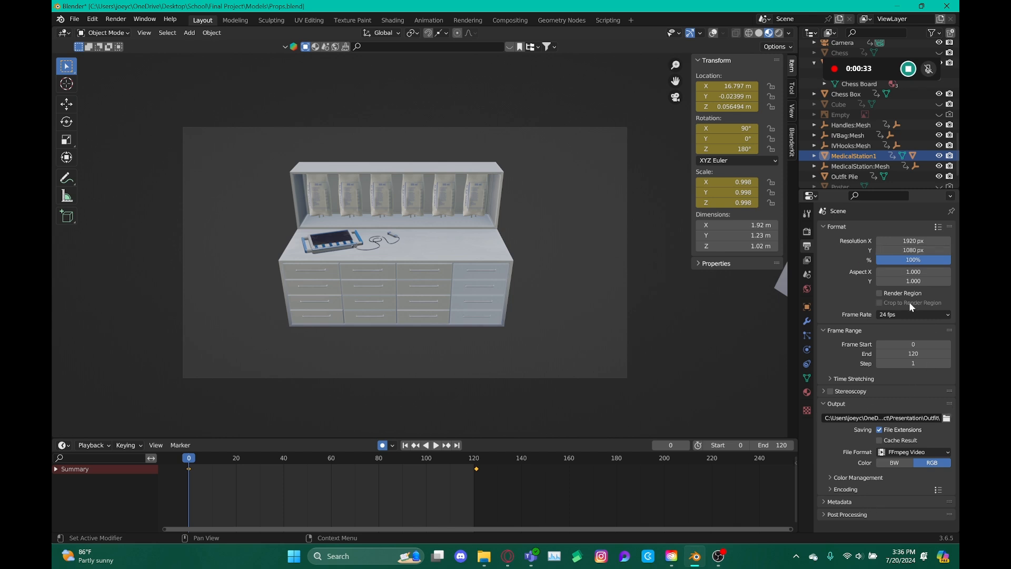
left_click(913, 315)
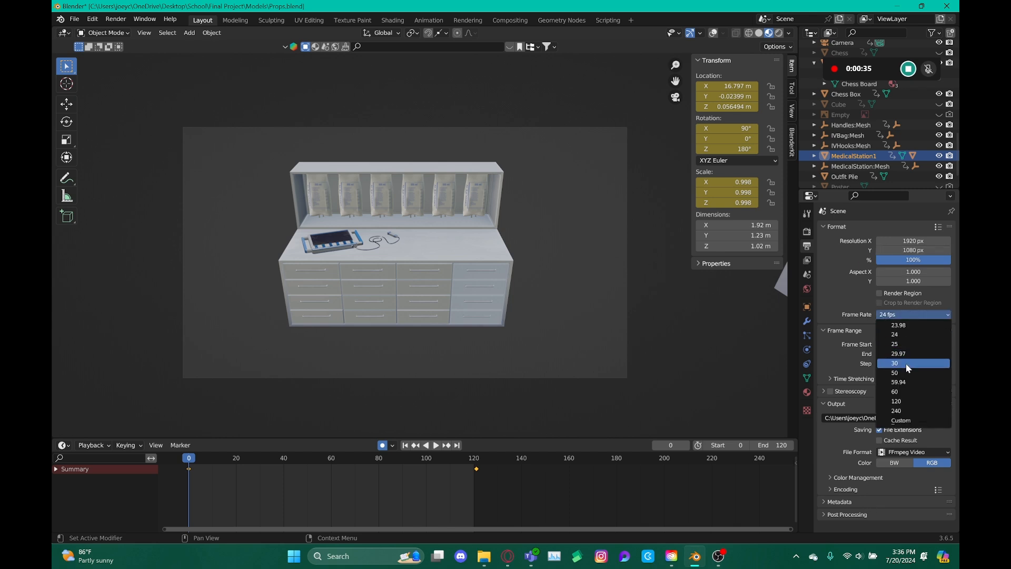
left_click(909, 345)
Step: Browse for the output path and go up from the Outfit folder to the Presentation folder
left_click(946, 418)
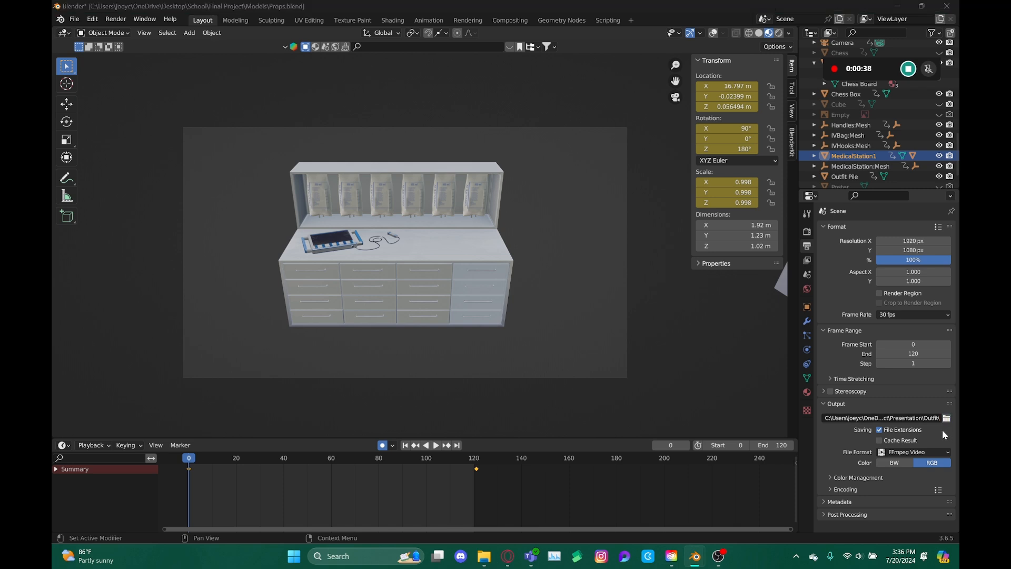
left_click(569, 148)
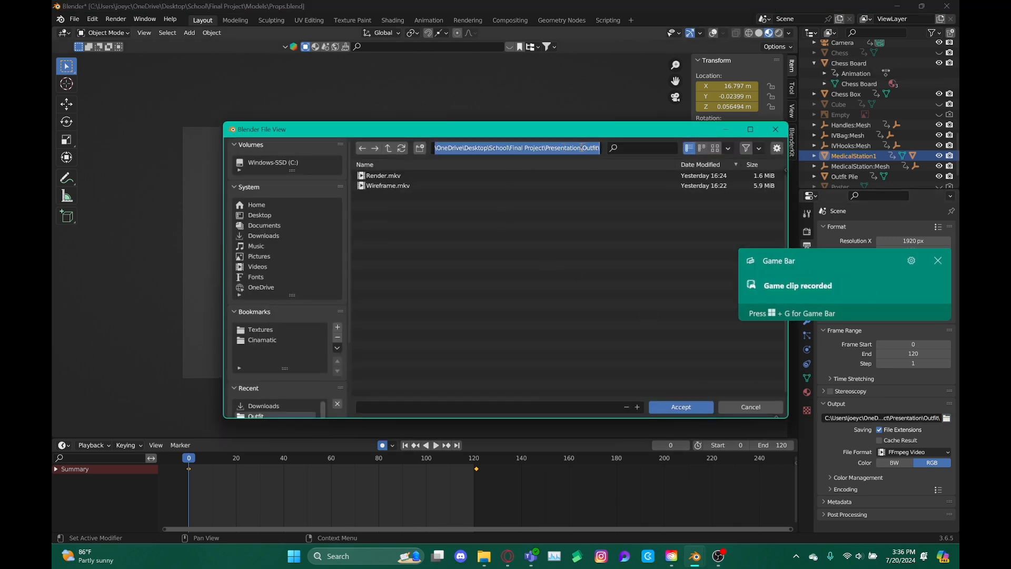
double_click(590, 148)
left_click(632, 149)
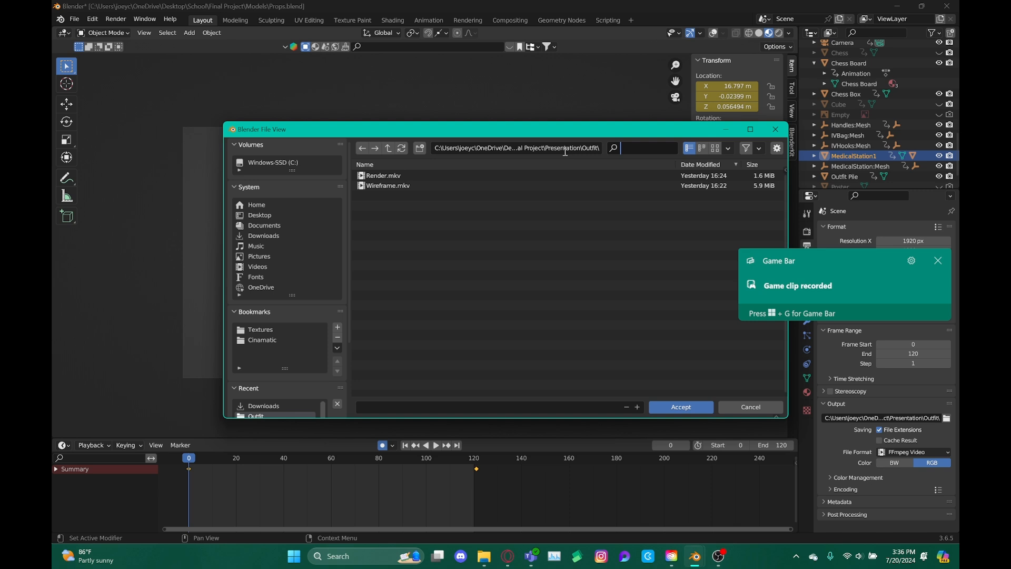
left_click(598, 149)
double_click(599, 149)
key("BackSpace")
key("Return")
Step: Create a folder named Medical Station inside Presentation and set it as the output location
right_click(388, 266)
left_click(361, 361)
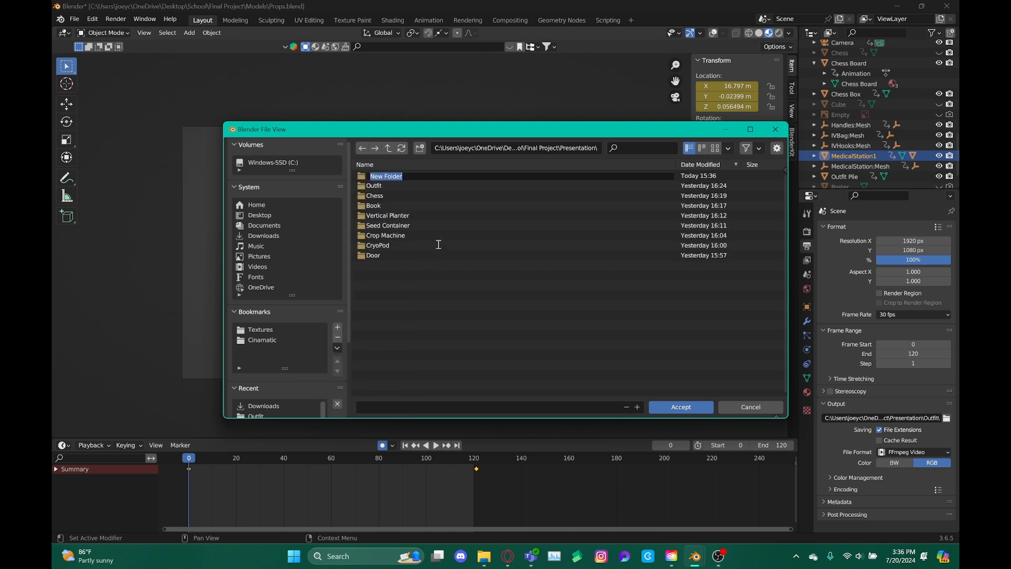
type("Me")
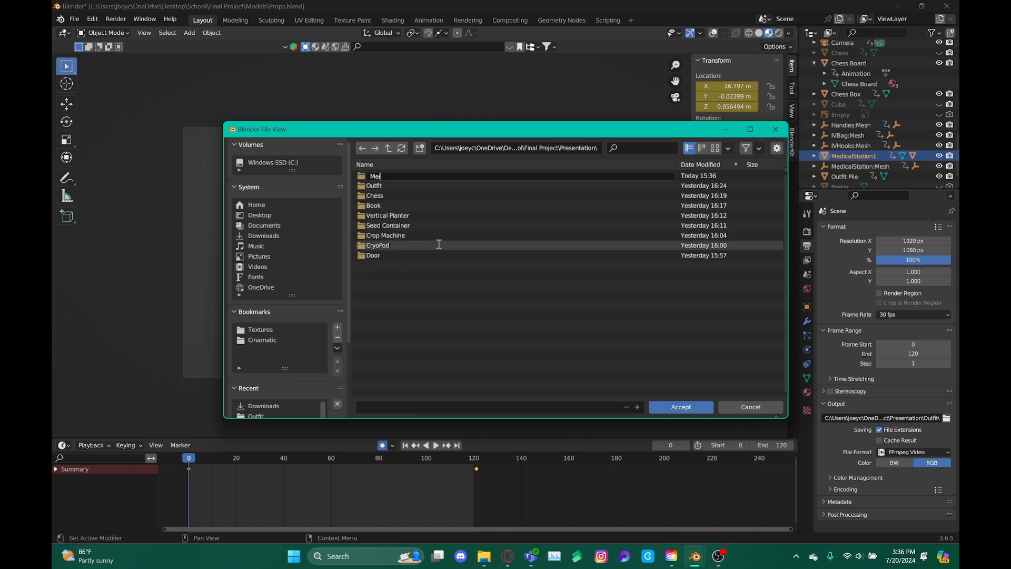
type("dical Styation")
key("Return")
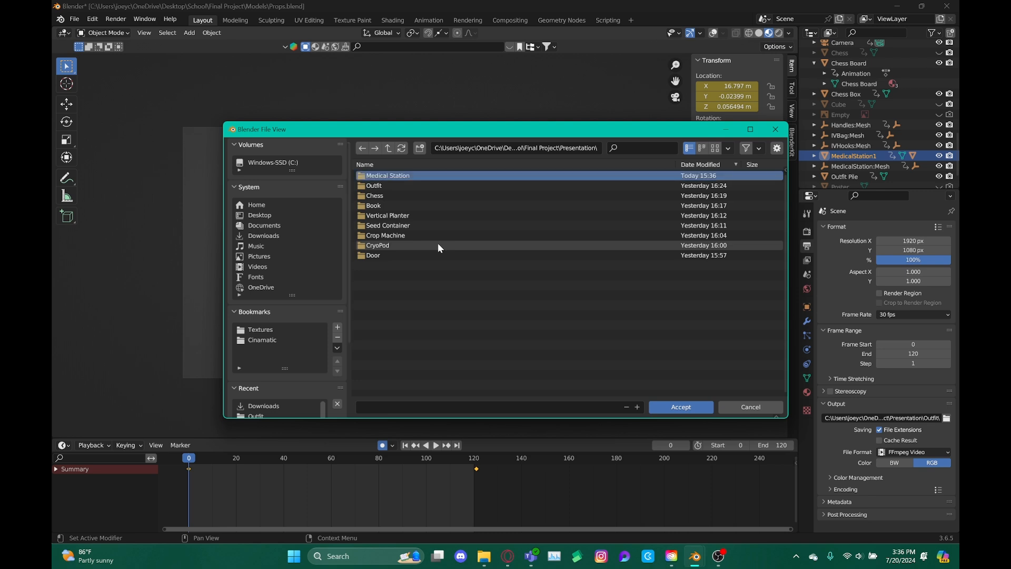
left_click(679, 408)
left_click(680, 408)
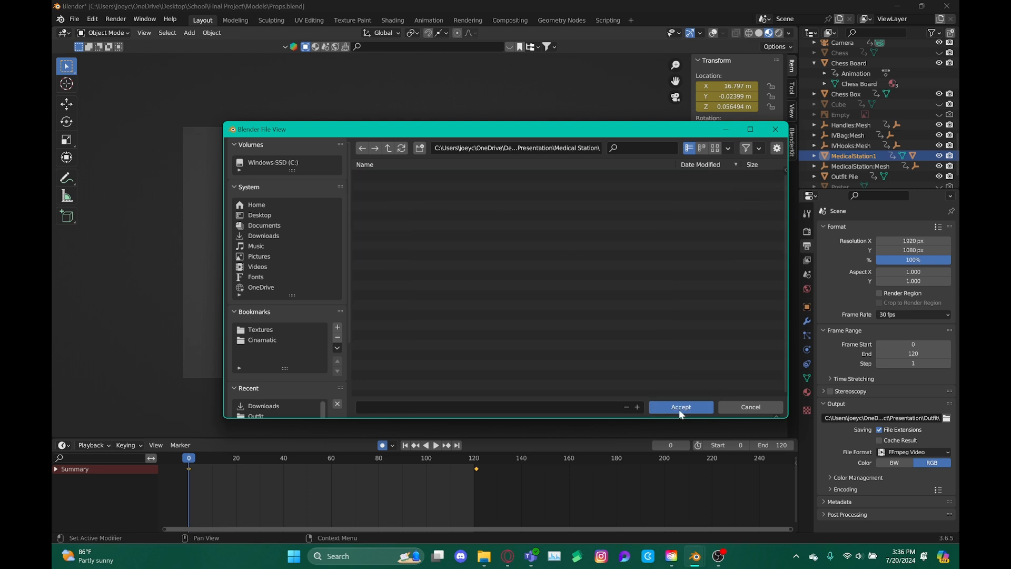
Step: Check the output file format choices, the medical station's material and the World background settings, and deselect the model
left_click(931, 452)
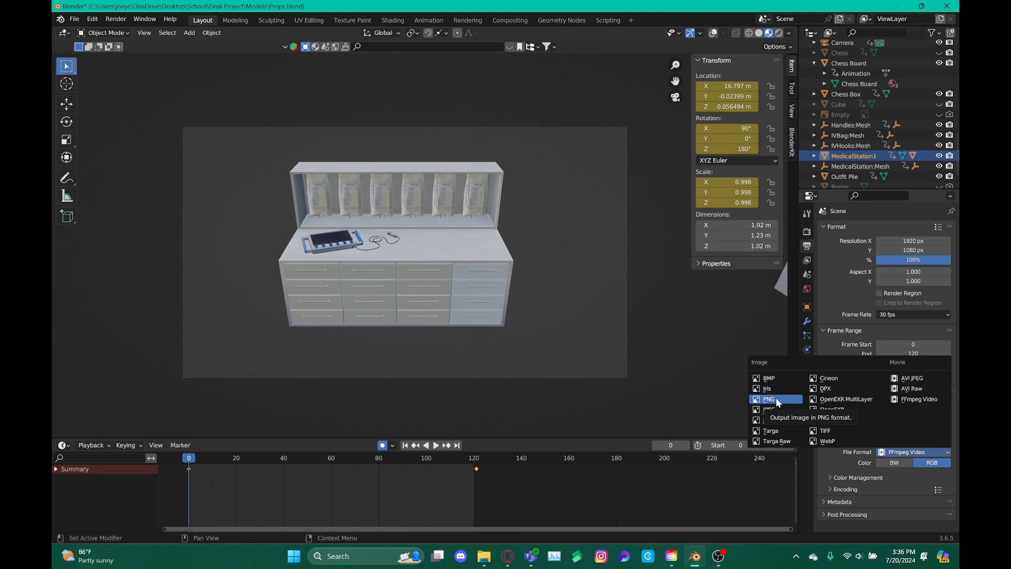
left_click(882, 457)
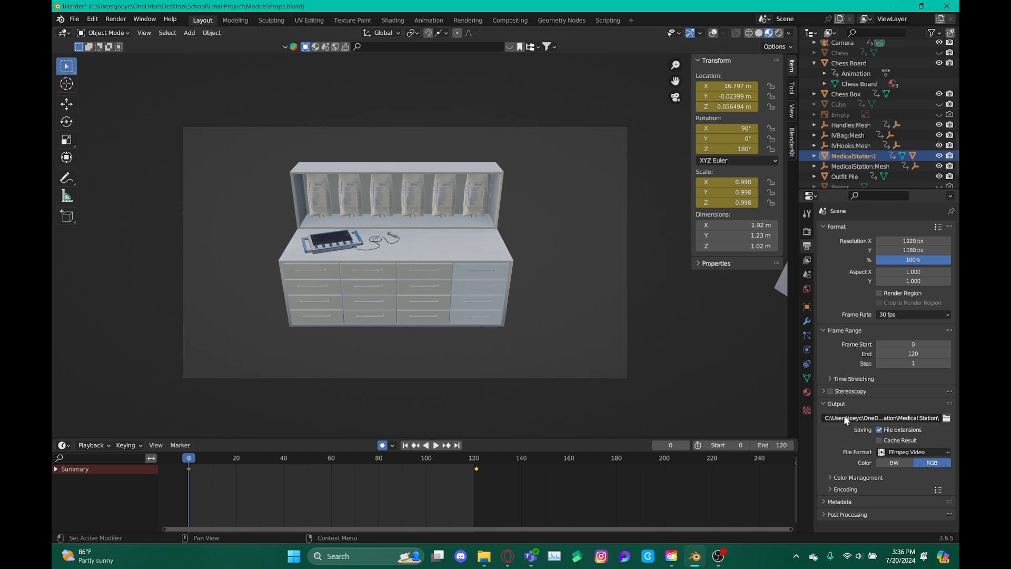
left_click(807, 392)
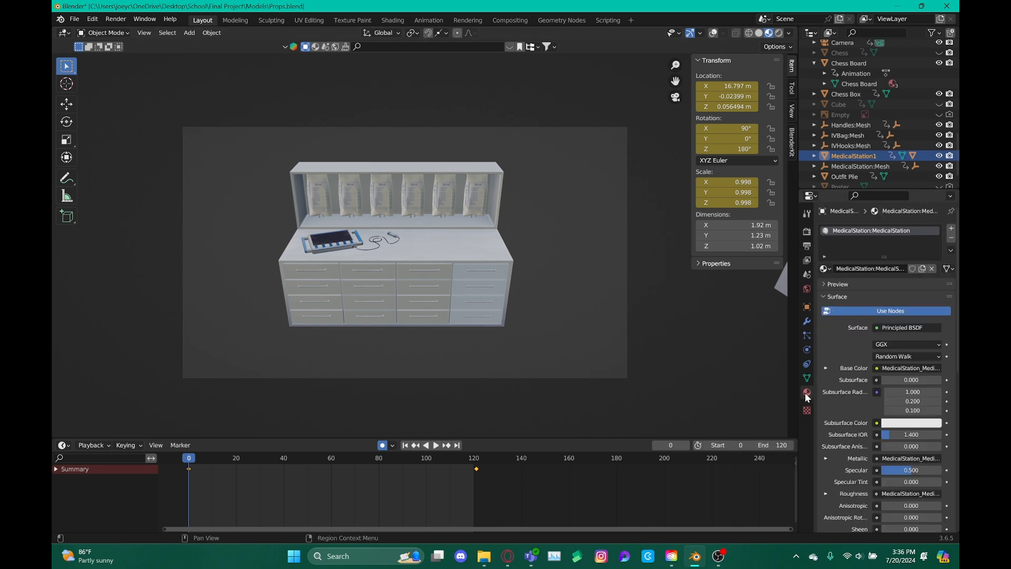
left_click(722, 330)
left_click(807, 288)
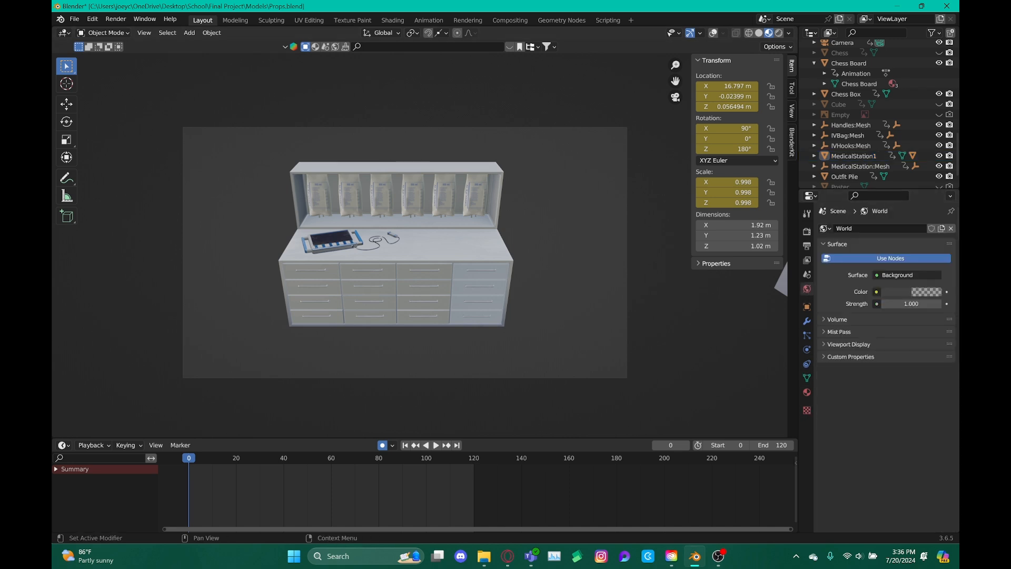
left_click(928, 293)
Step: Render the turntable as a viewport animation and close the render window
left_click(144, 33)
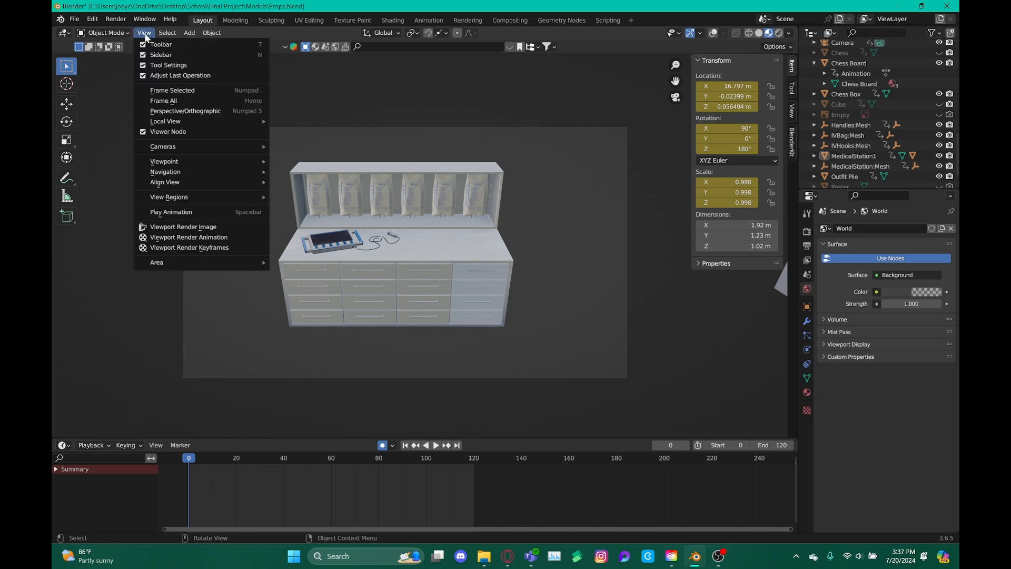
left_click(214, 238)
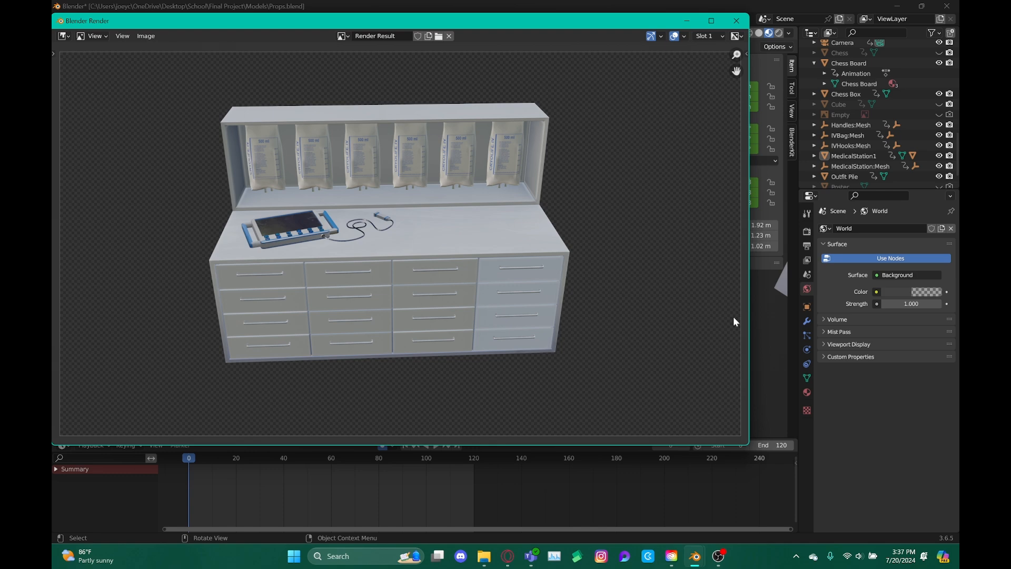
left_click(736, 20)
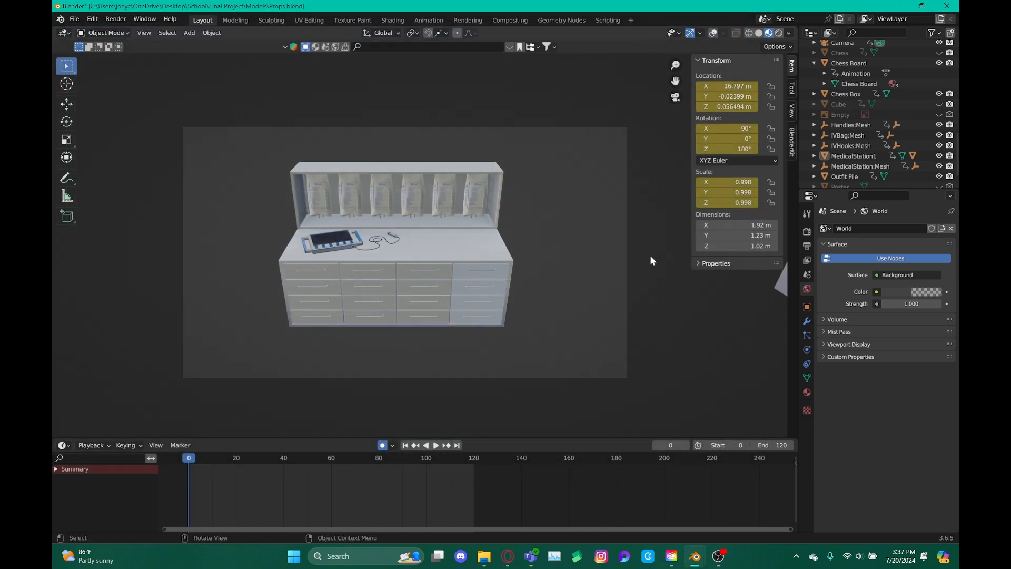
Step: Show the viewport overlays, move the door frame about -1.23 m along global X, and return to the camera view
scroll(650, 254, "down", 3)
left_click(641, 232)
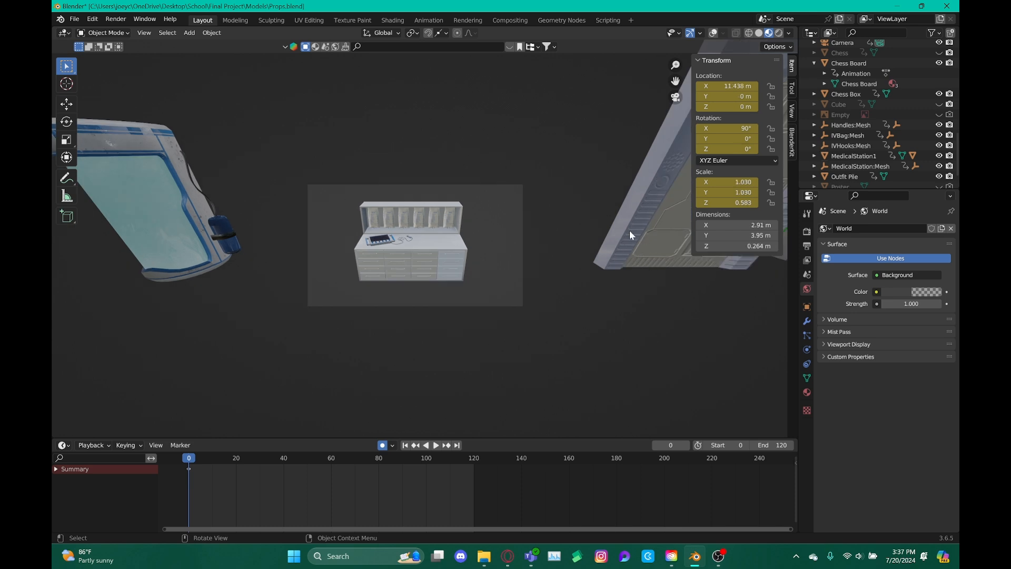
scroll(630, 230, "down", 3)
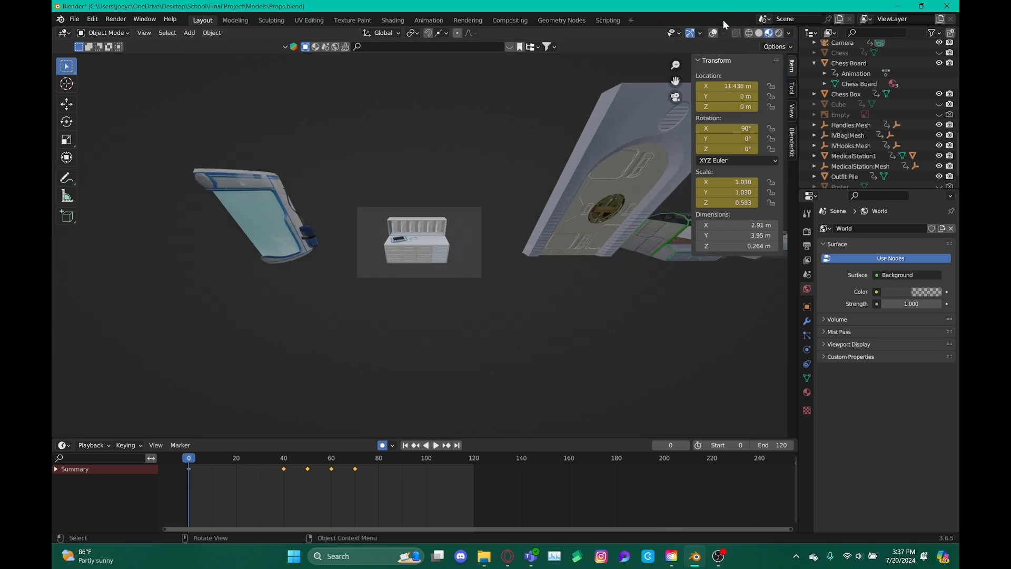
left_click(713, 35)
middle_click_drag(601, 177, 606, 203)
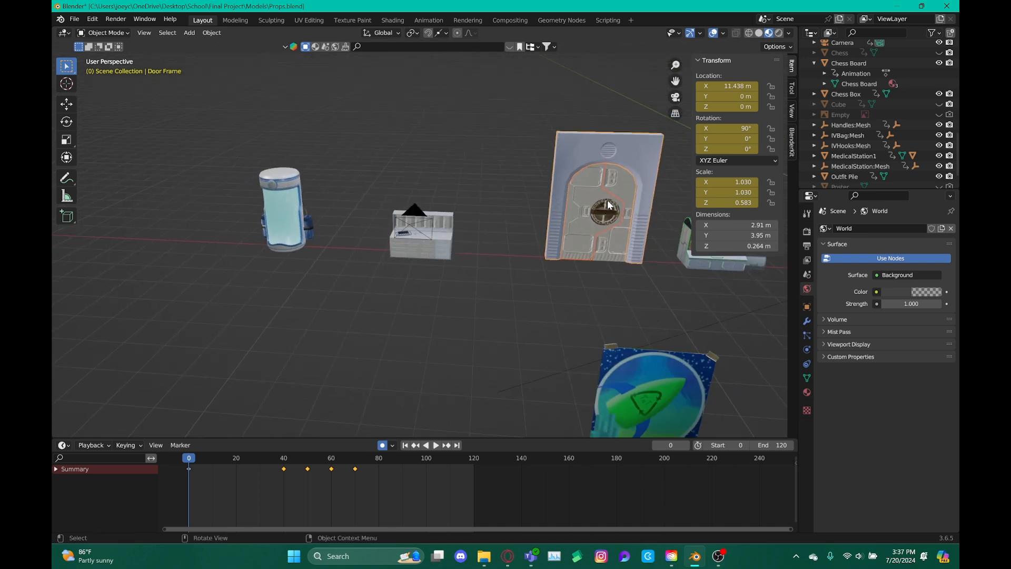
key("g")
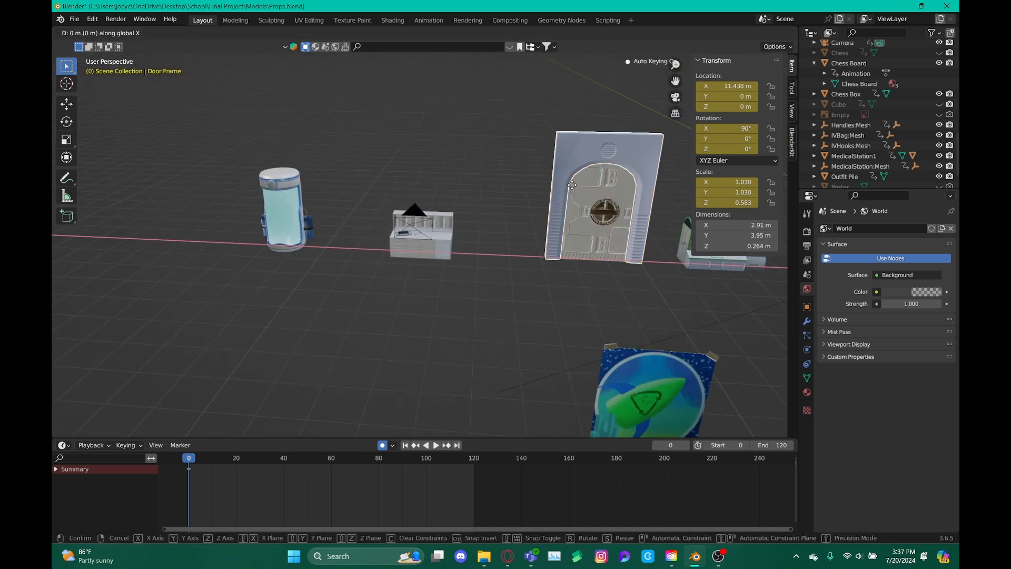
key("x")
left_click(615, 187)
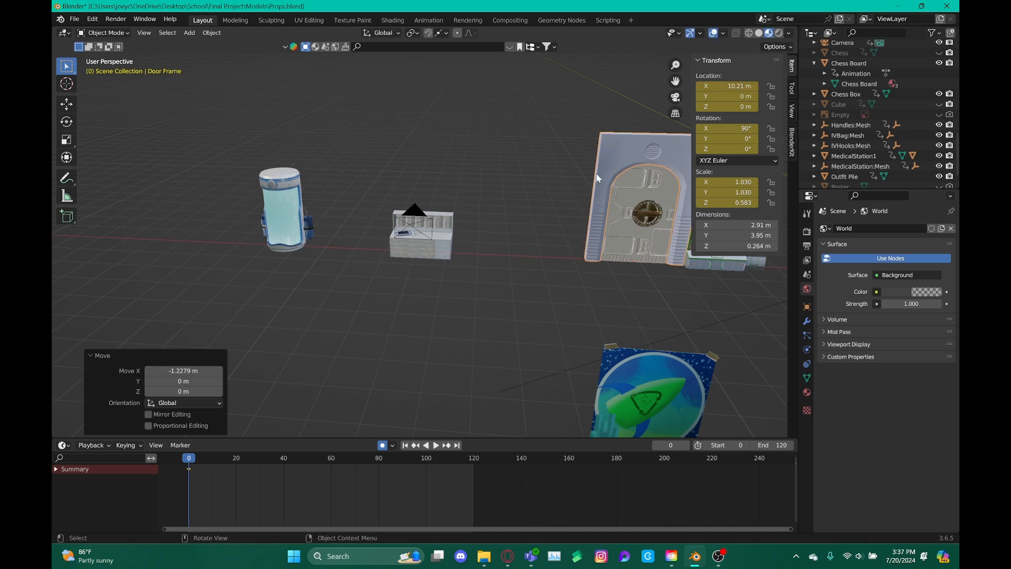
left_click(675, 98)
scroll(406, 229, "up", 5)
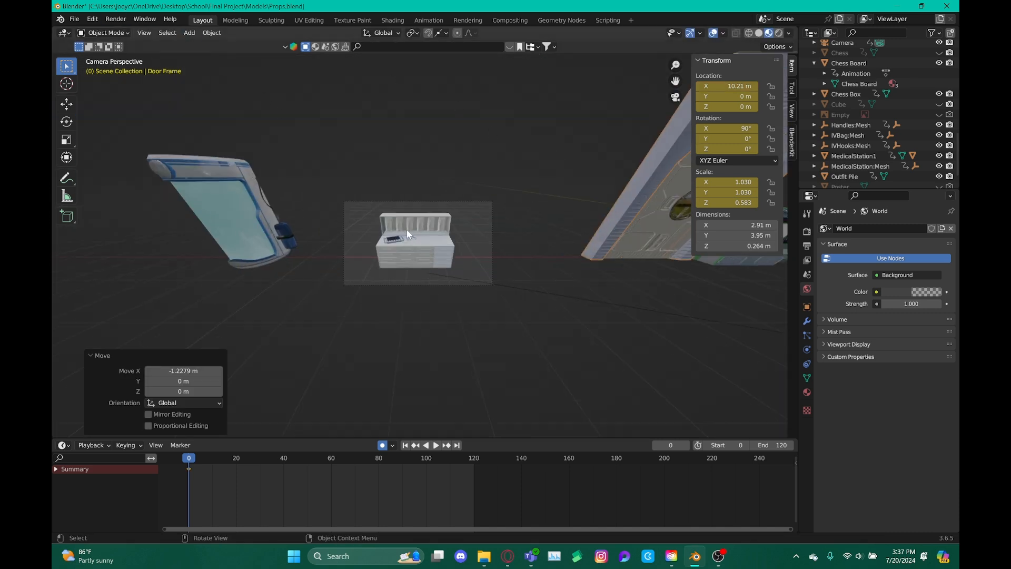
scroll(409, 224, "up", 2)
scroll(460, 194, "down", 1)
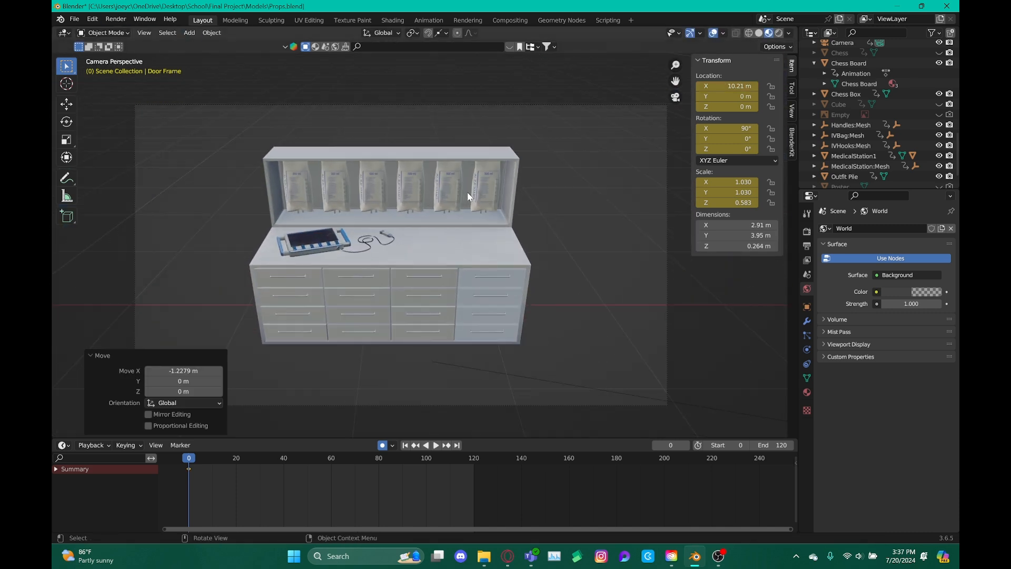
left_click(146, 33)
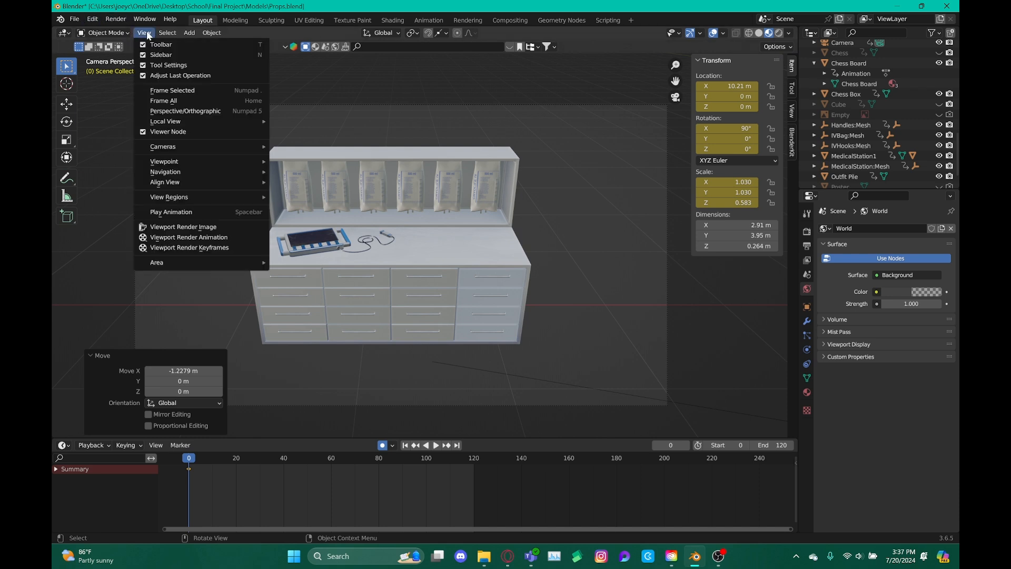
left_click(203, 238)
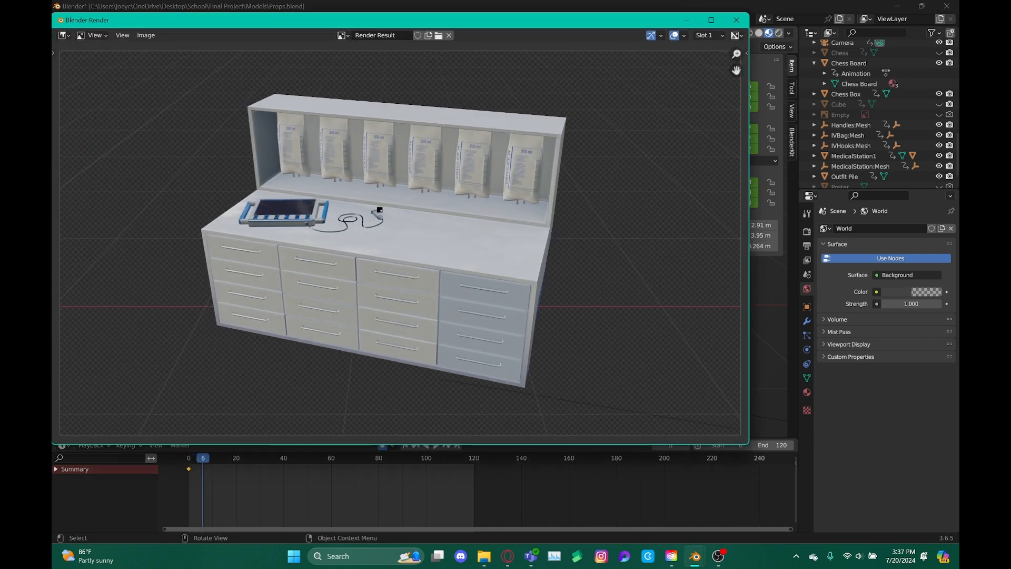
key("Escape")
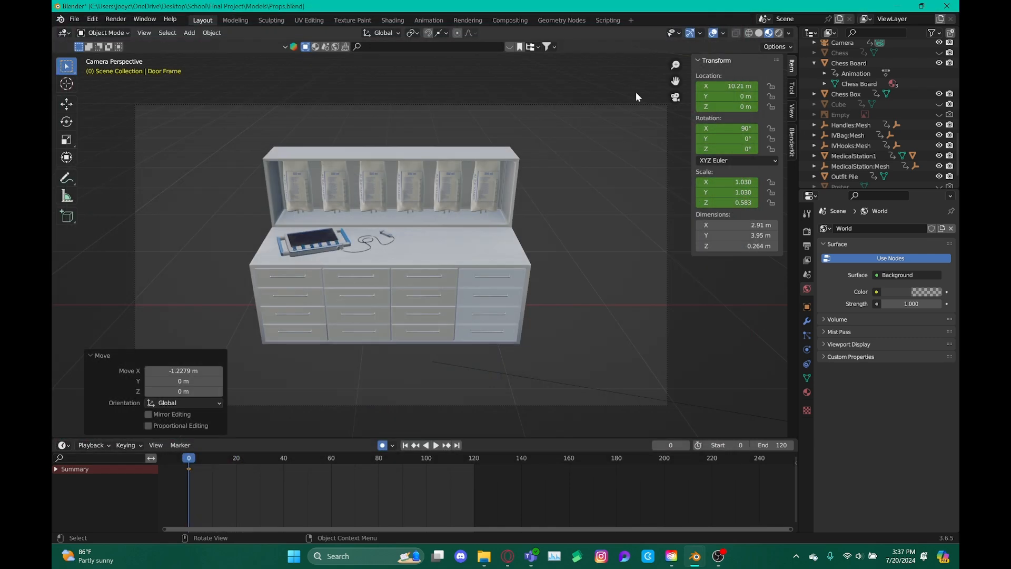
Step: Hide the viewport overlays and render the medical station's turntable as a viewport animation
left_click(714, 34)
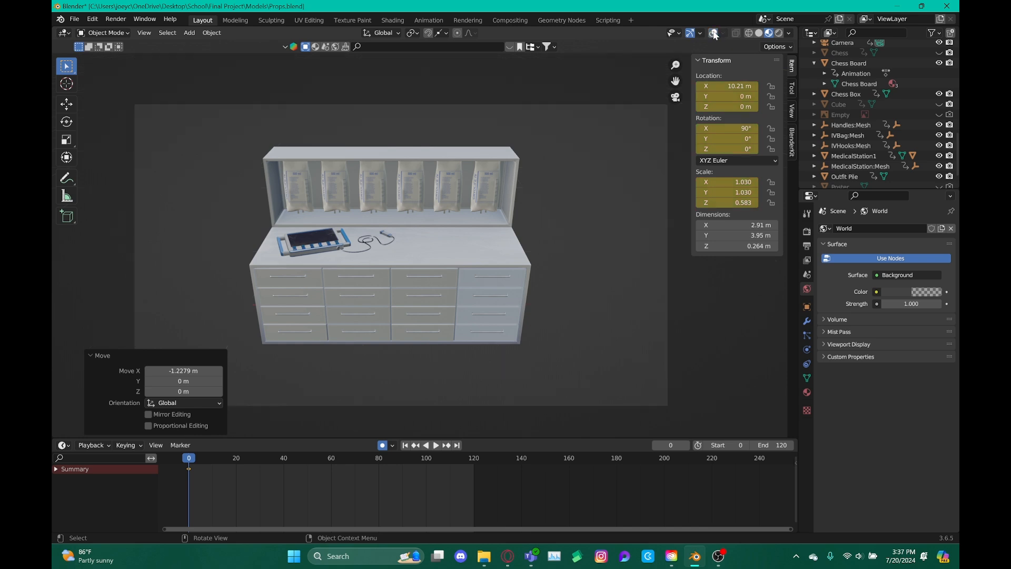
left_click(144, 33)
left_click(187, 239)
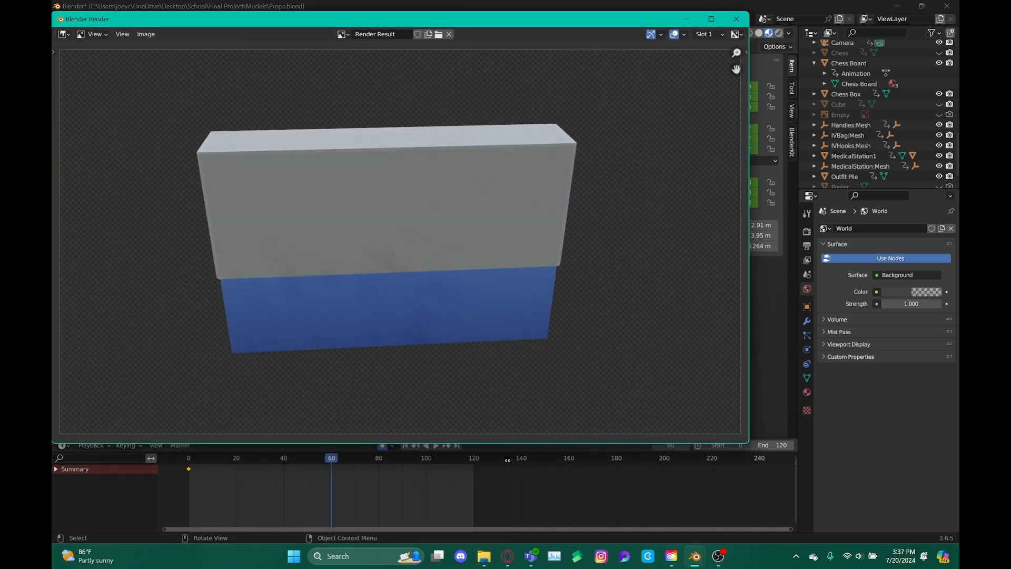
Step: Switch to File Explorer and open the Medical Station folder inside Final Project > Presentation
mouse_move(485, 556)
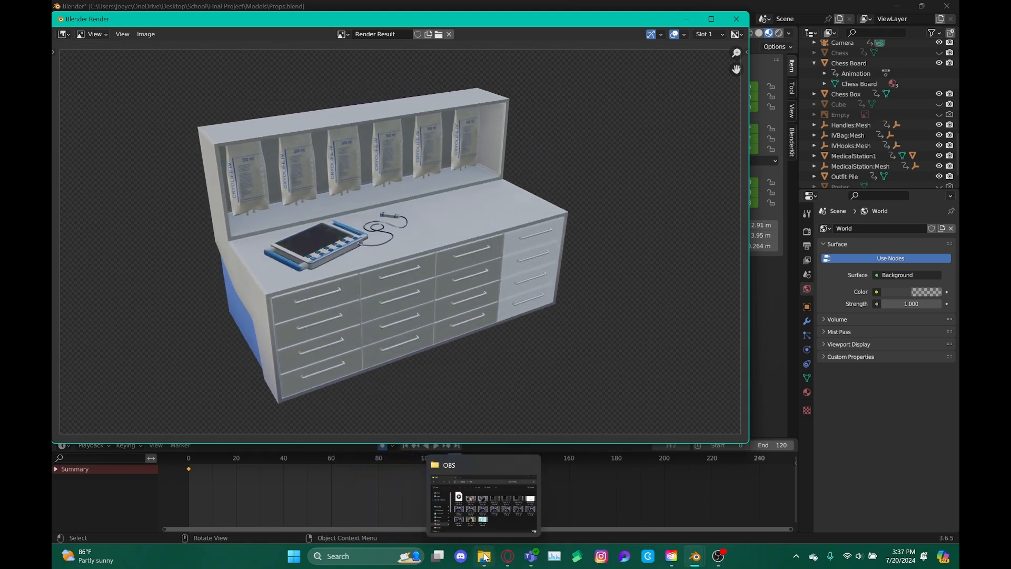
left_click(485, 556)
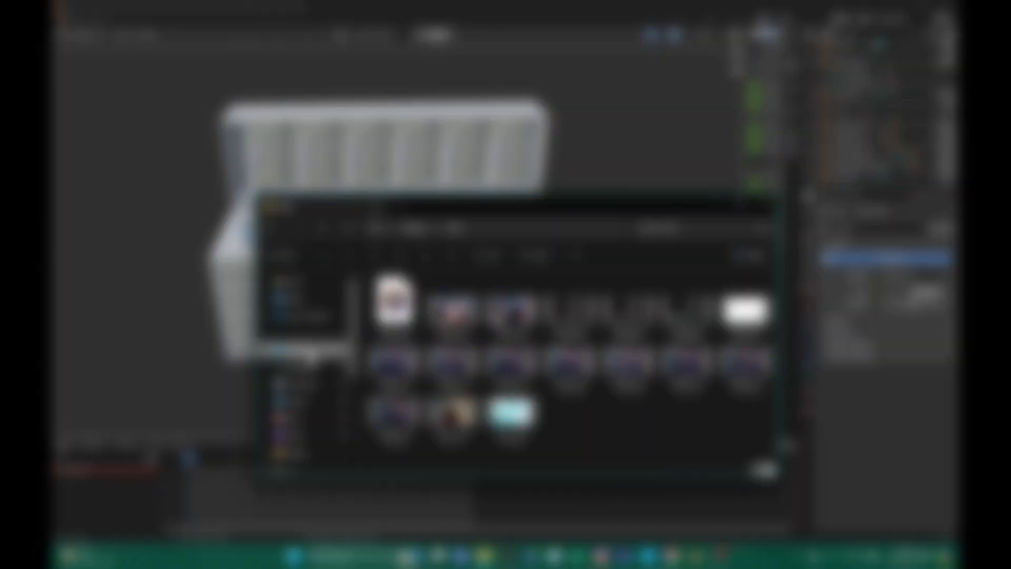
left_click(311, 354)
double_click(392, 414)
double_click(420, 294)
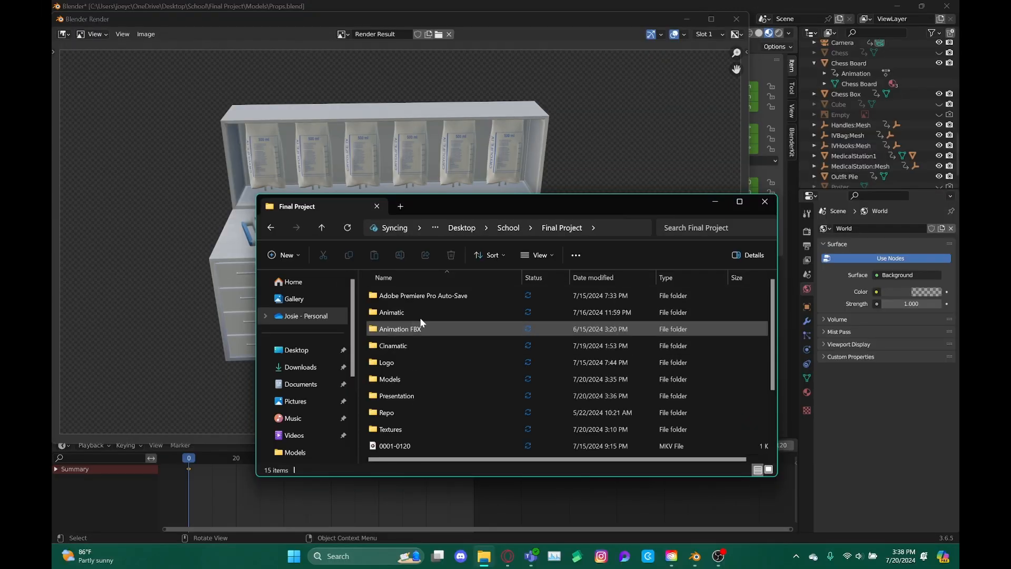
double_click(412, 396)
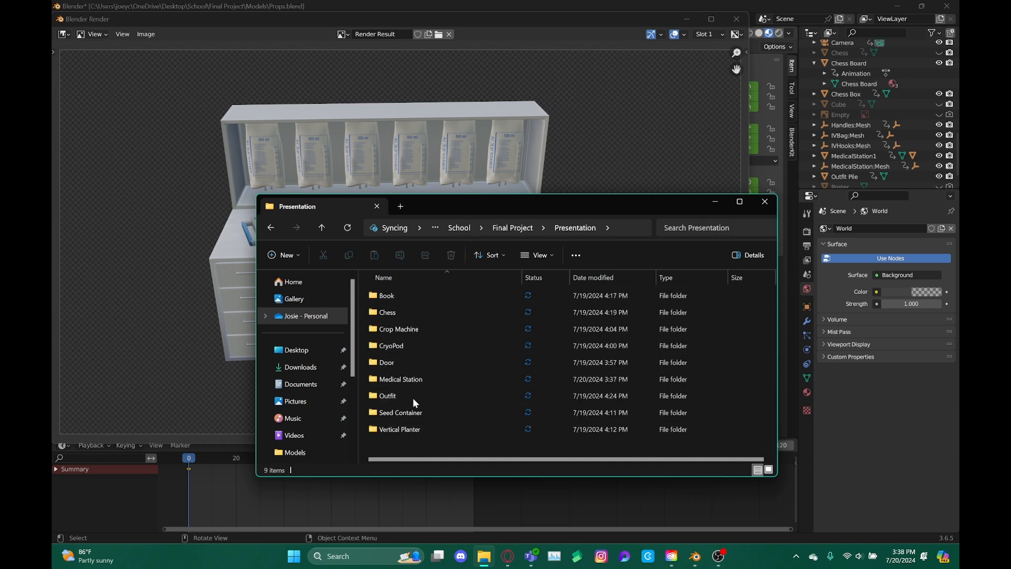
double_click(416, 380)
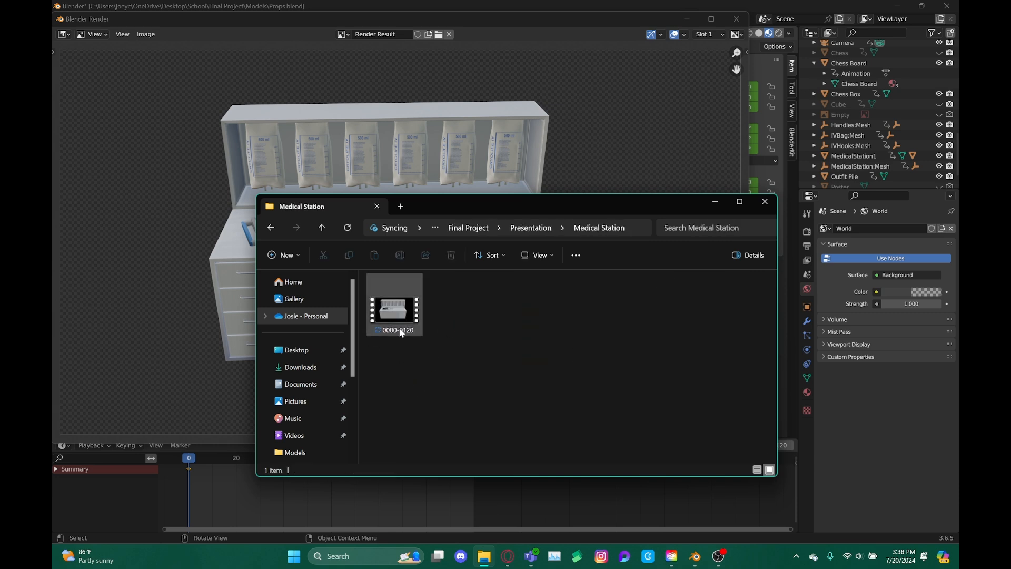
Step: Rename the video file 0000-0120 as Render, and switch back to Blender's render window
left_click(411, 333)
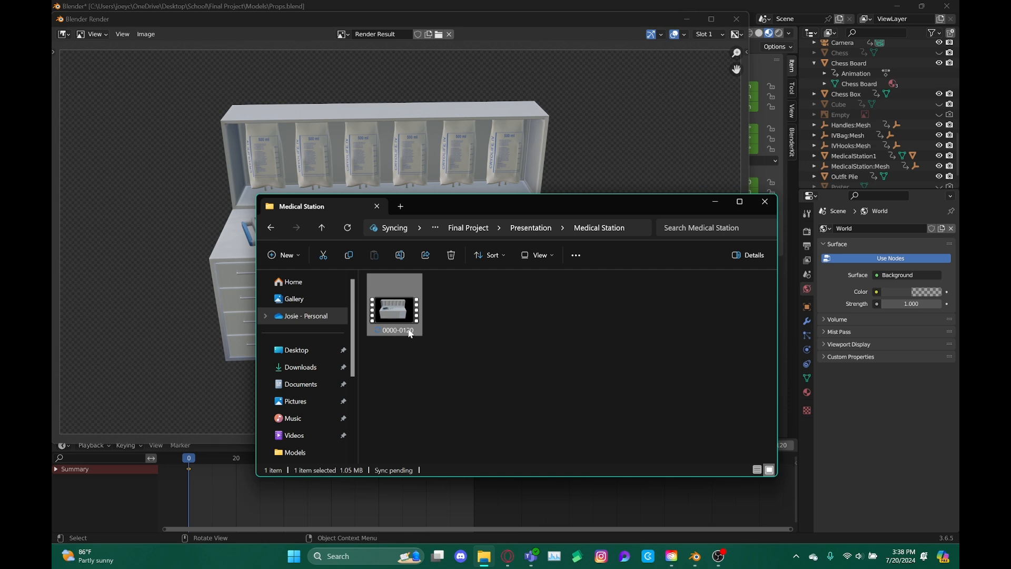
left_click(411, 333)
type("WireFra")
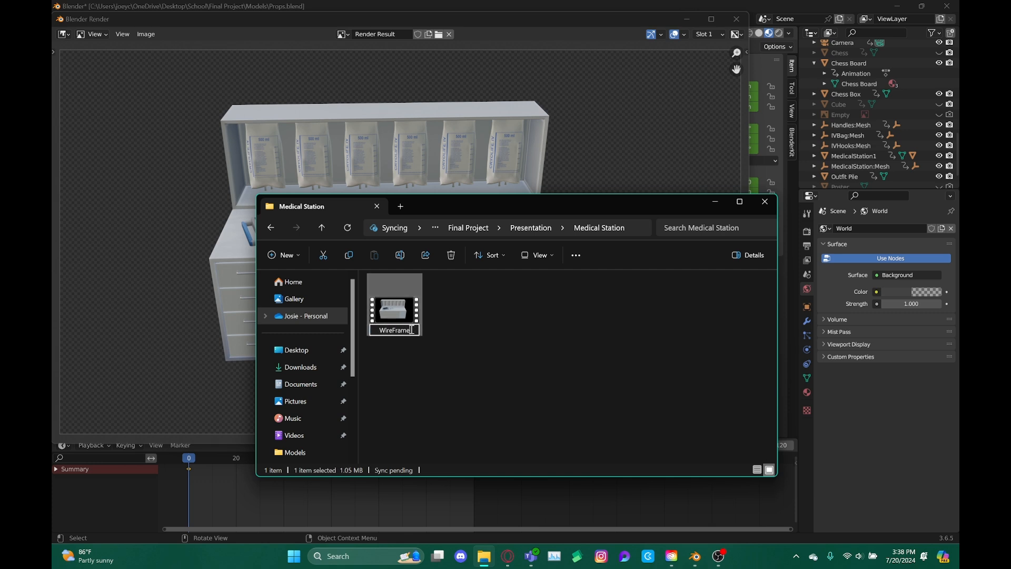
type("me")
key("BackSpace")
key("BackSpace")
key("BackSpace")
key("BackSpace")
key("BackSpace")
key("BackSpace")
key("BackSpace")
type("Render")
key("Return")
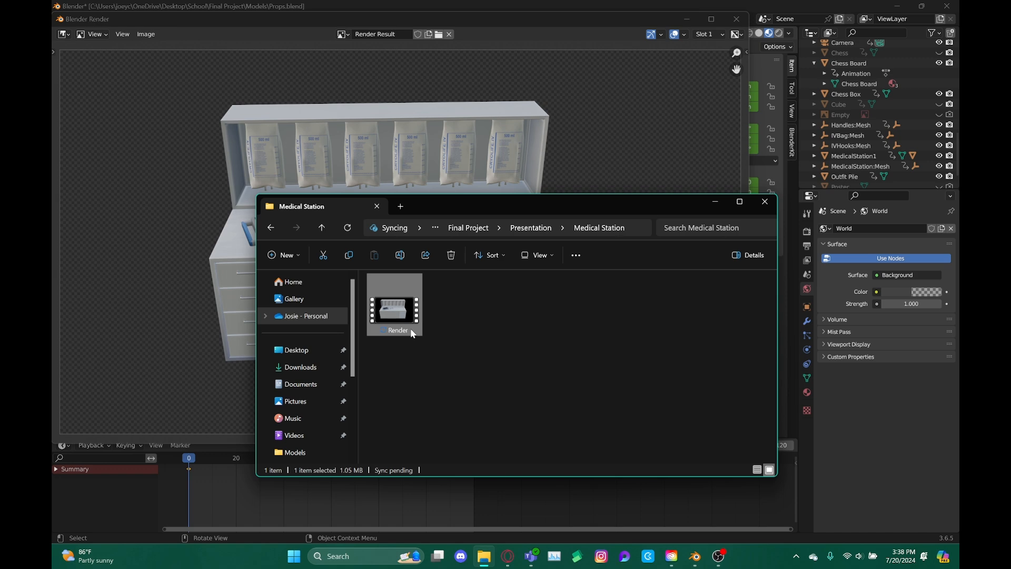
left_click(670, 109)
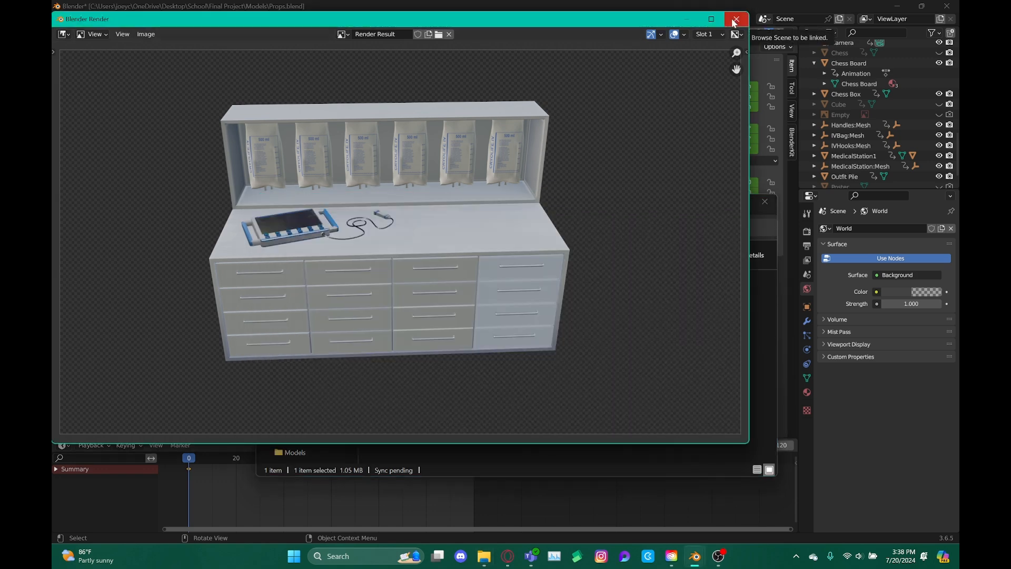
Step: Close the finished render's window and turn the viewport overlays back on
left_click(735, 20)
left_click(595, 172)
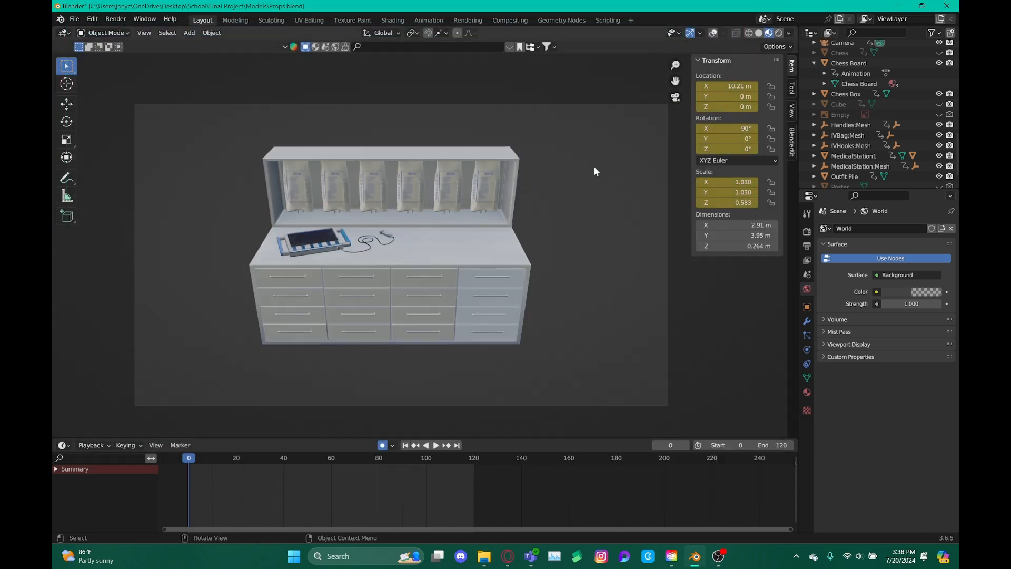
left_click(713, 34)
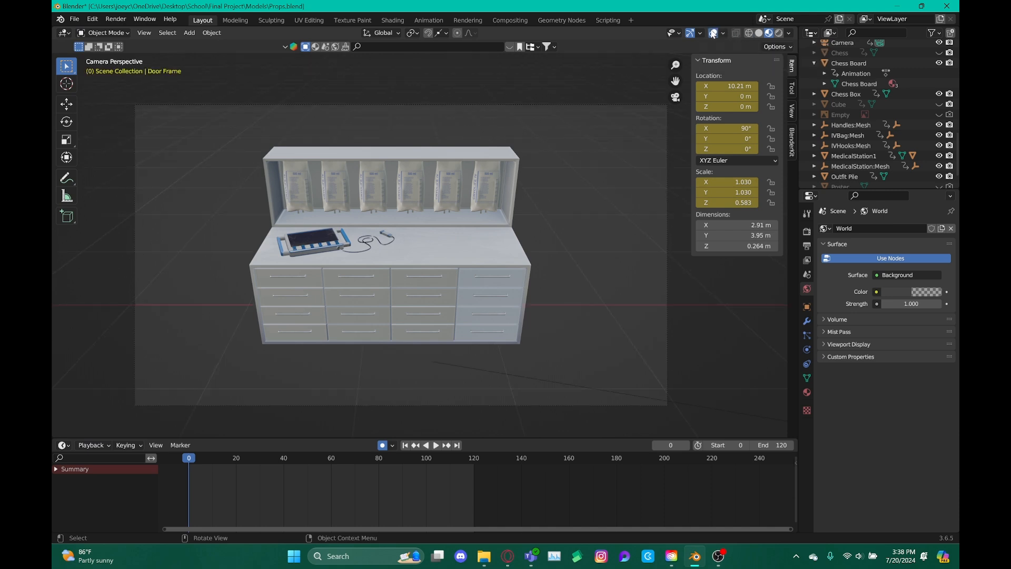
Step: Switch the viewport to Solid shading and check its MatCap lighting options
left_click(779, 34)
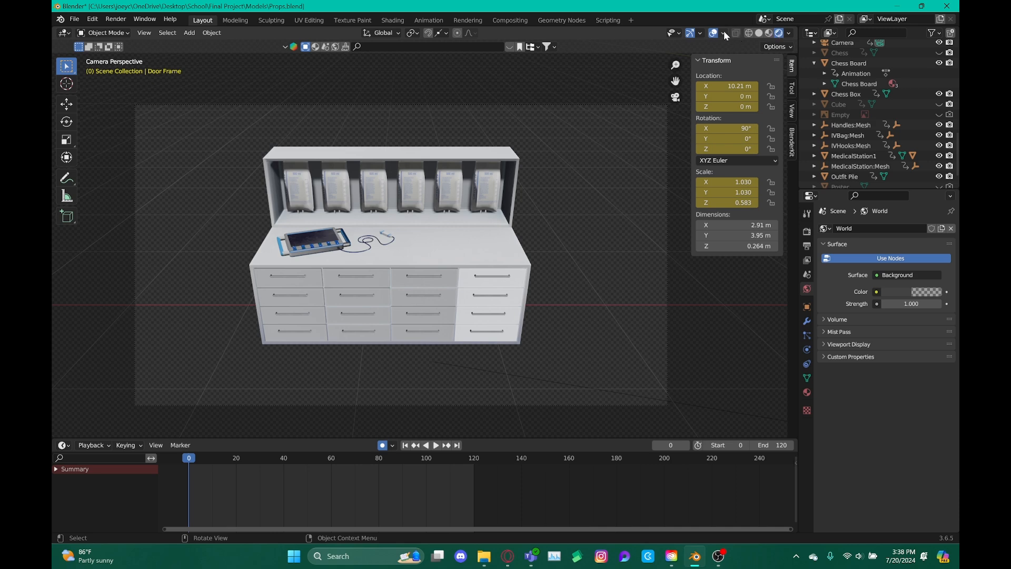
left_click(759, 33)
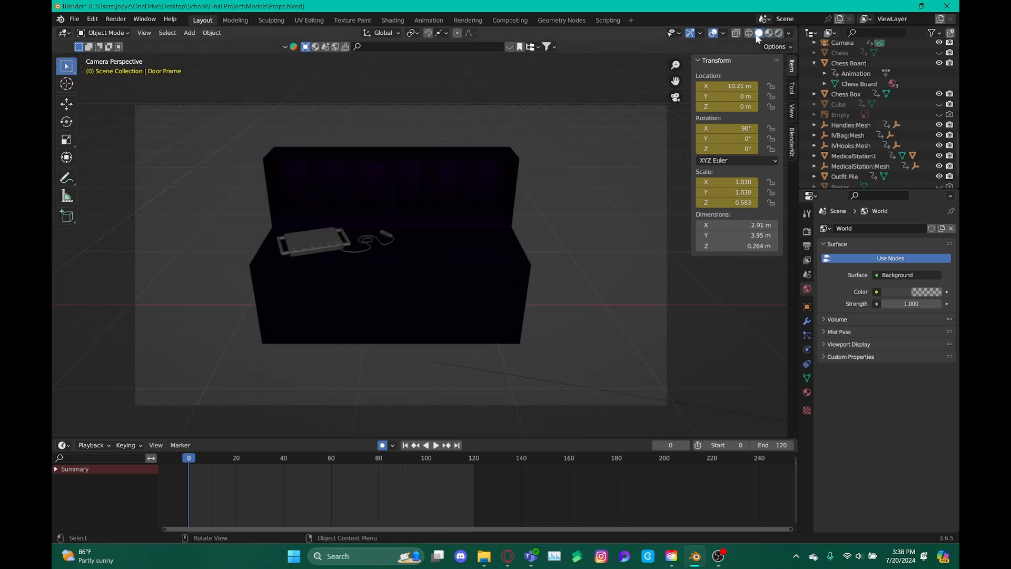
left_click(789, 34)
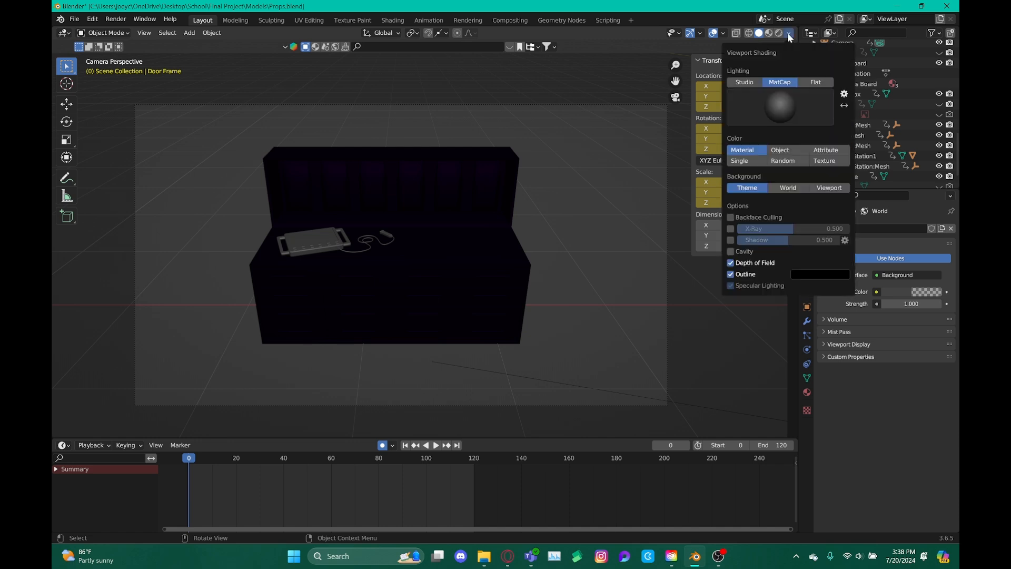
left_click(781, 106)
left_click(668, 141)
Step: Enable the Wireframe geometry overlay on the medical station in the viewport
left_click(721, 32)
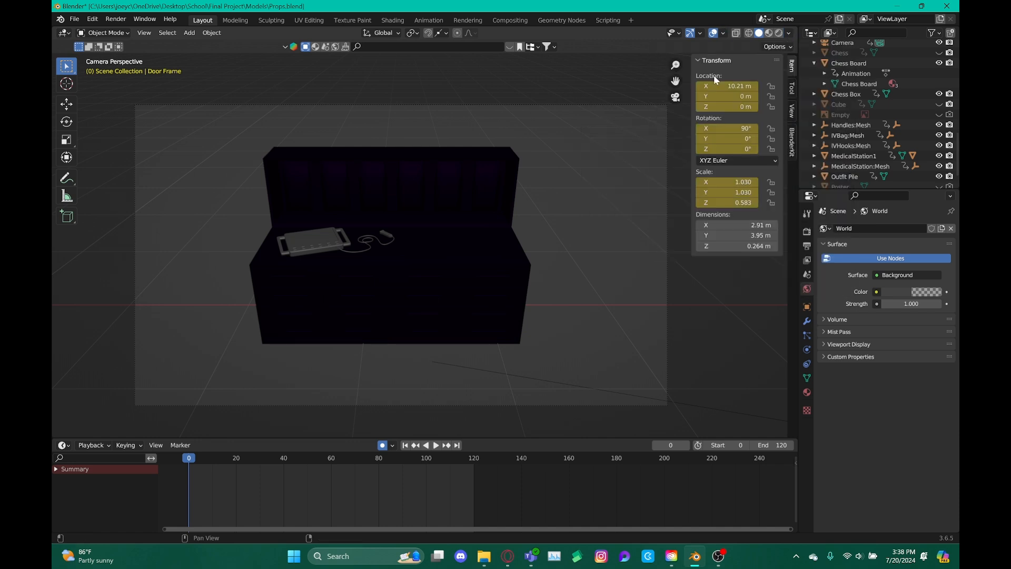
left_click(725, 32)
left_click(659, 205)
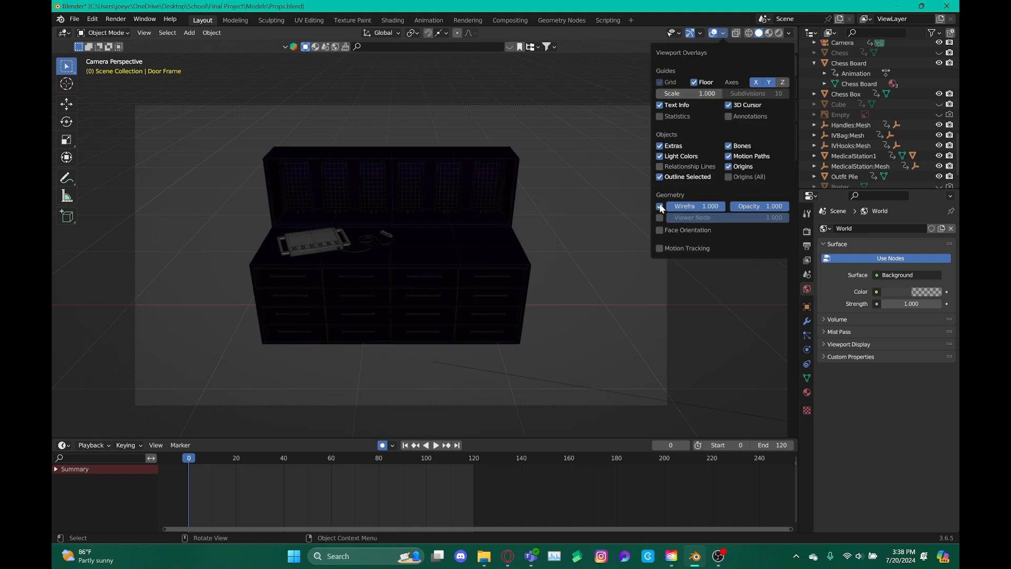
Step: Disable the extras, light colors, selection outline, bones, motion paths, origins, text info, 3D cursor, floor and axes overlays, keeping only the wireframe
left_click(659, 156)
left_click(660, 145)
left_click(658, 177)
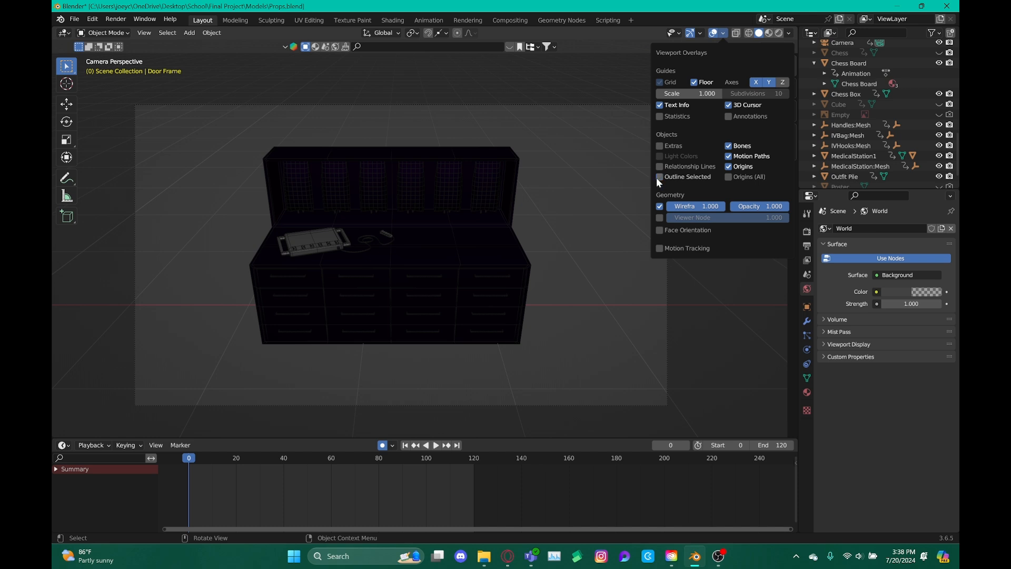
left_click(729, 156)
left_click(728, 146)
left_click(661, 105)
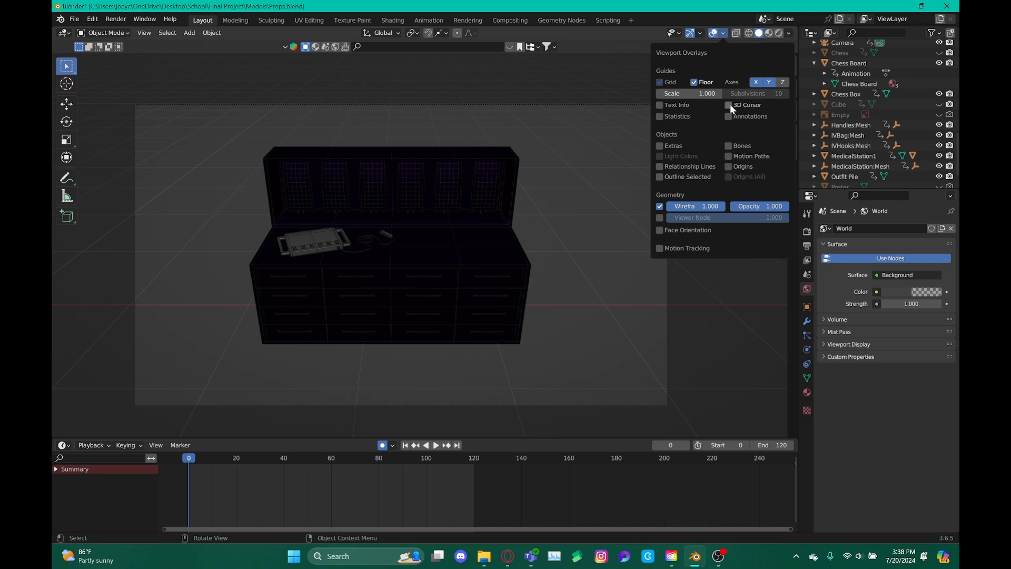
key("n")
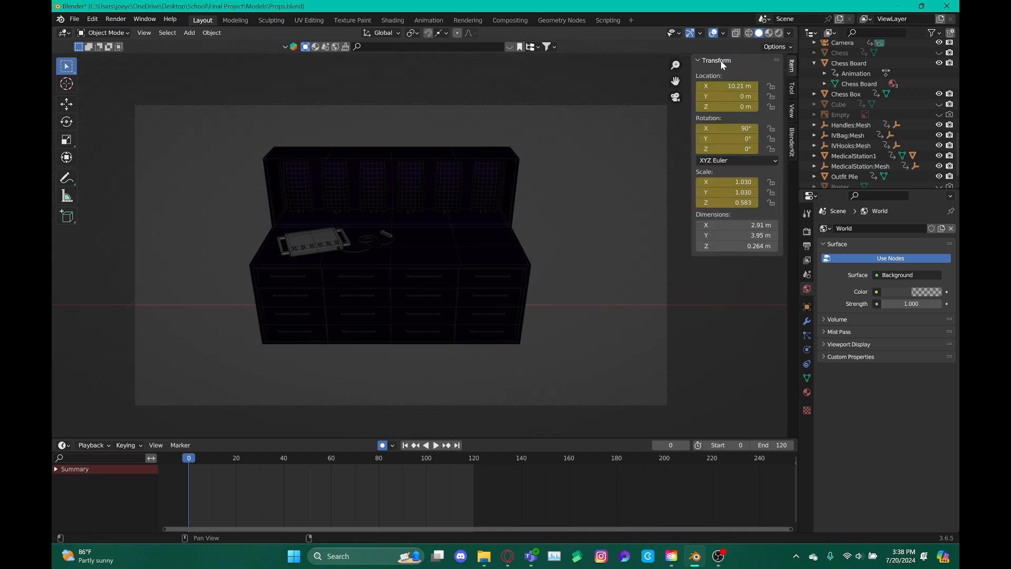
left_click(723, 33)
Step: Set the theme's 3D Viewport wire color to near-white with a value of about 0.914, and close the Preferences
left_click(94, 20)
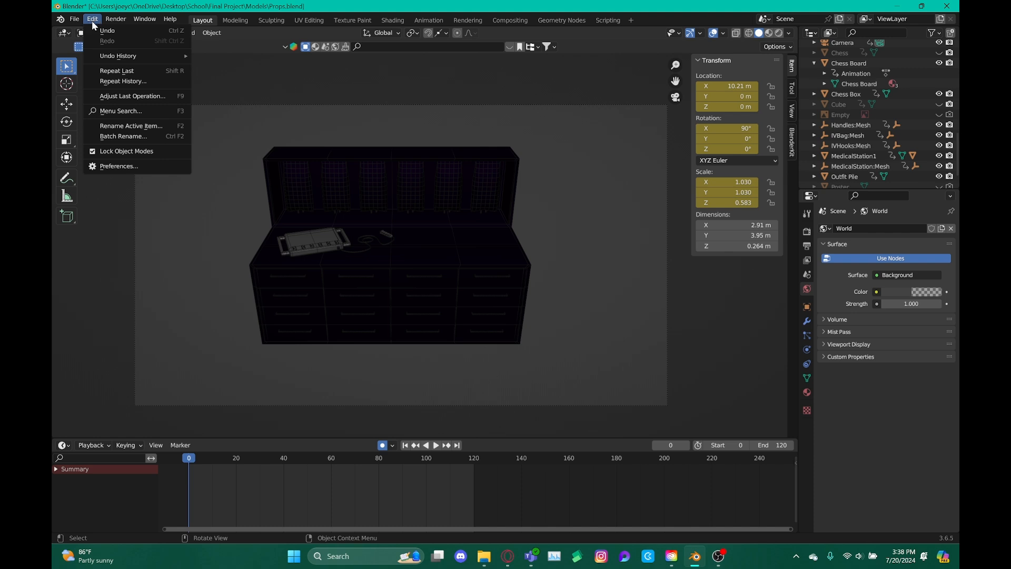
left_click(118, 167)
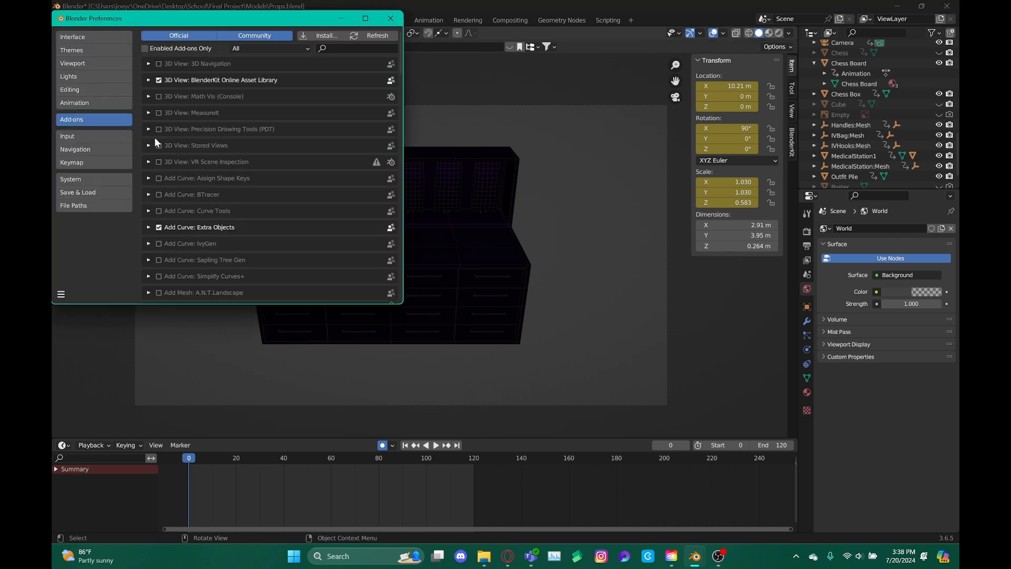
left_click(80, 51)
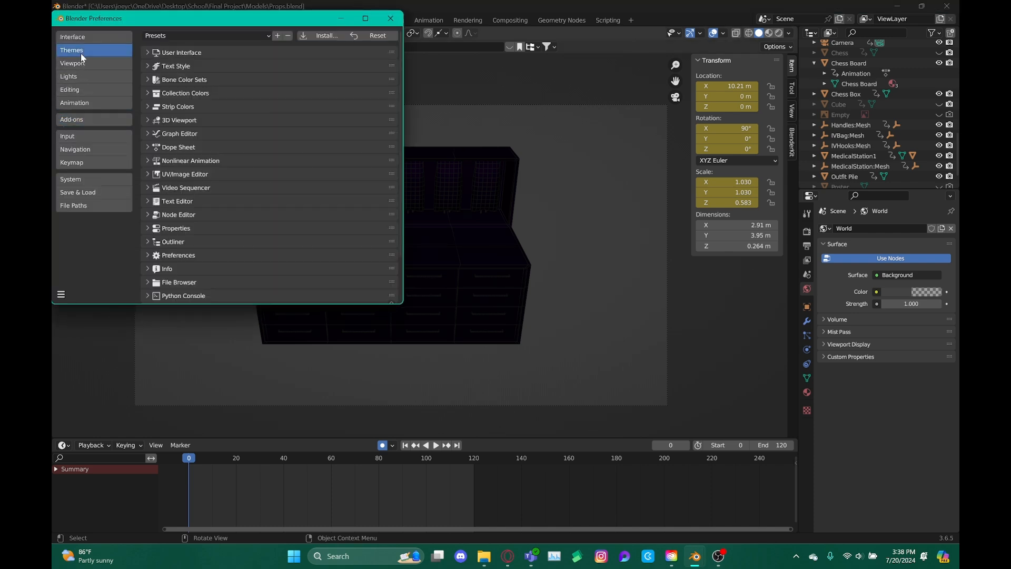
left_click(147, 121)
left_click(277, 158)
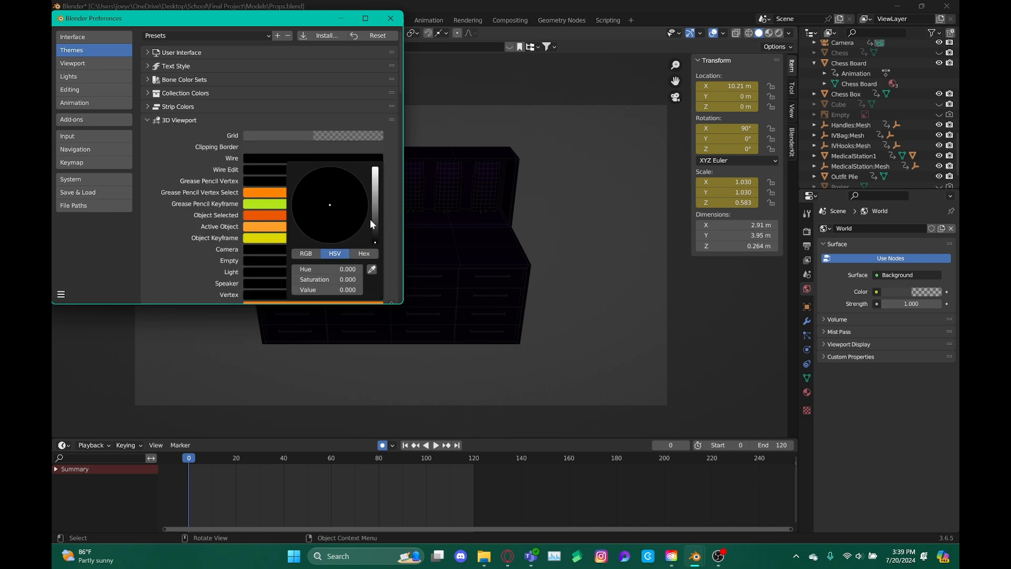
left_click_drag(374, 212, 375, 173)
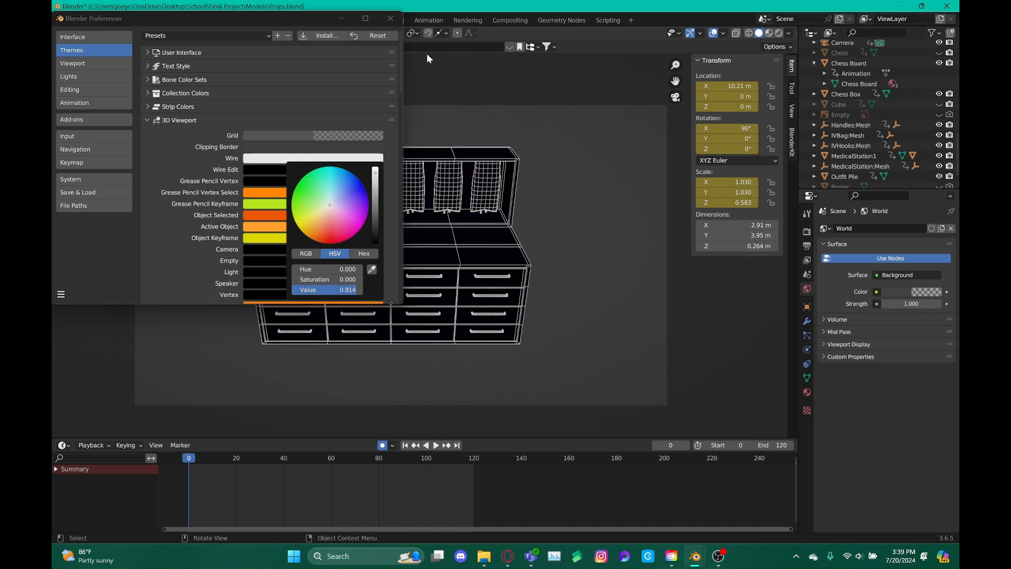
left_click(390, 18)
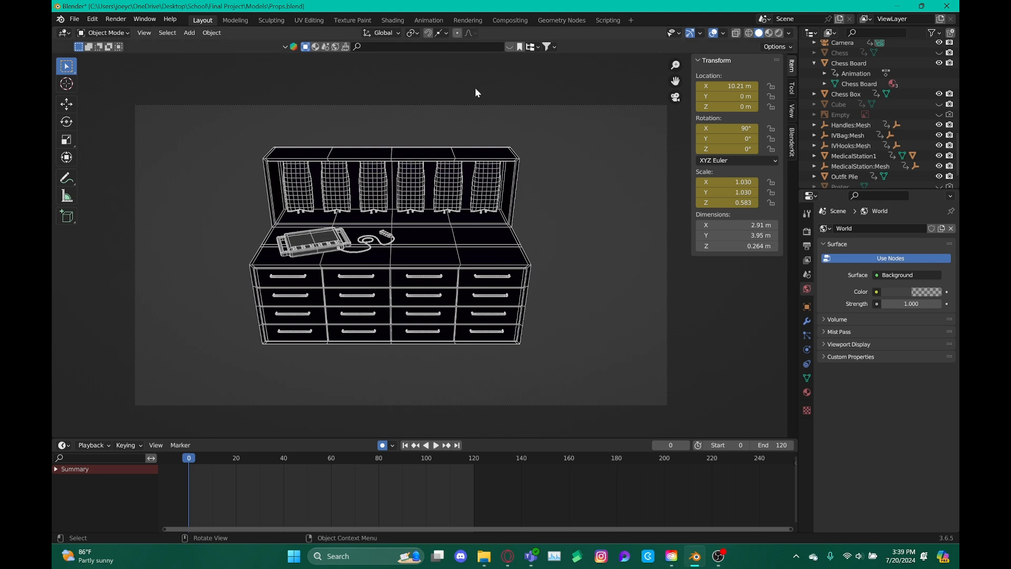
Step: Render the medical station's wireframe turntable as a viewport animation
left_click(147, 34)
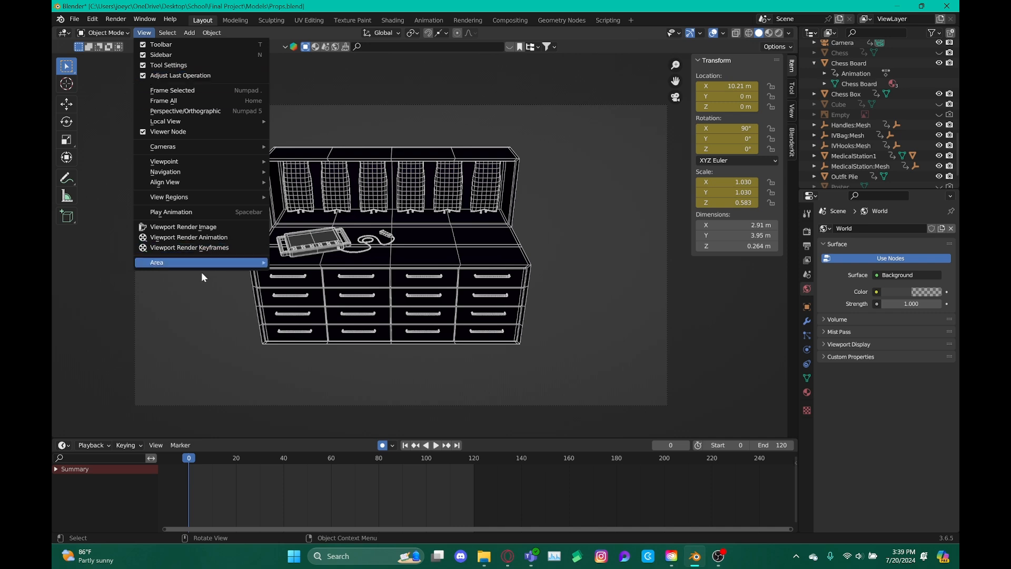
left_click(216, 238)
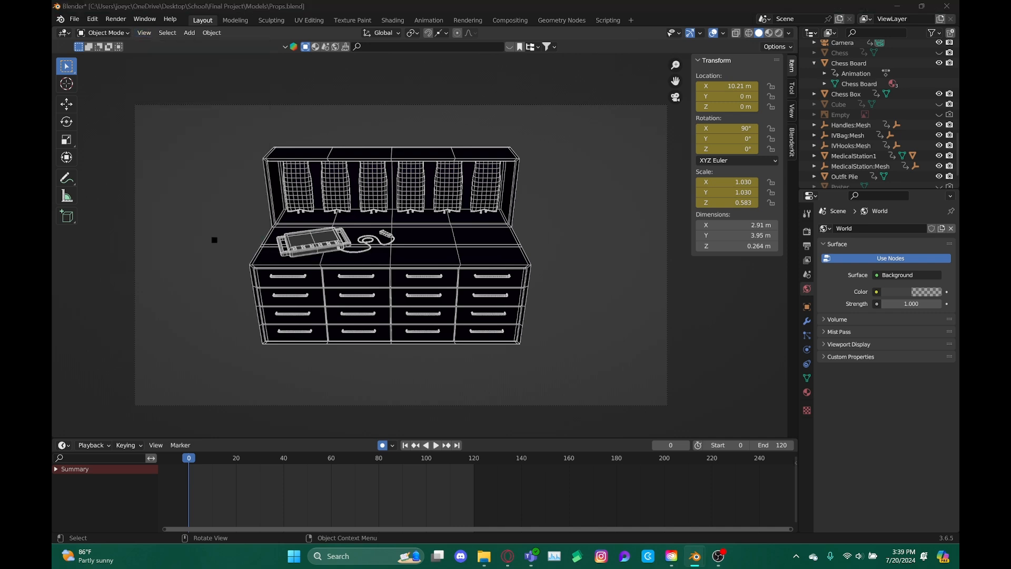